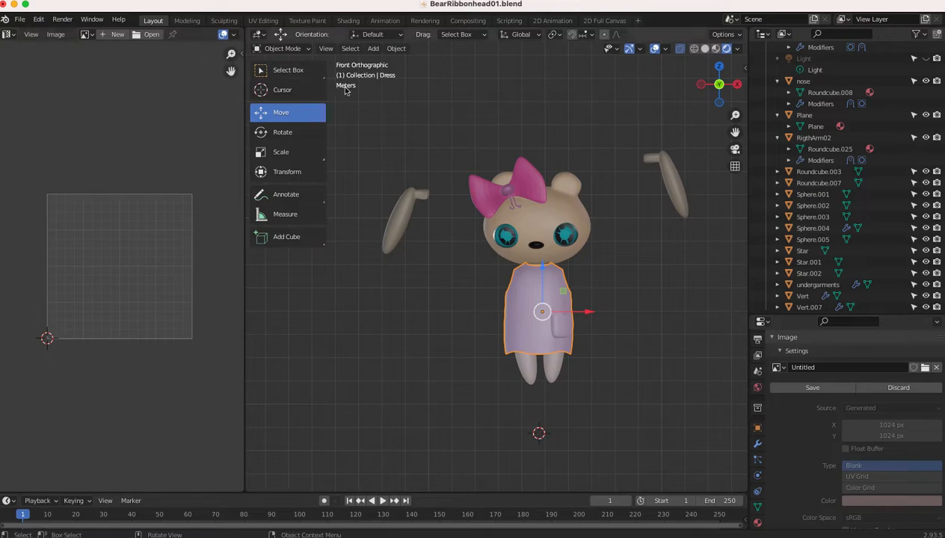
Step: Change the empty UV grid area to a 3D Viewport and widen it slightly
left_click(9, 35)
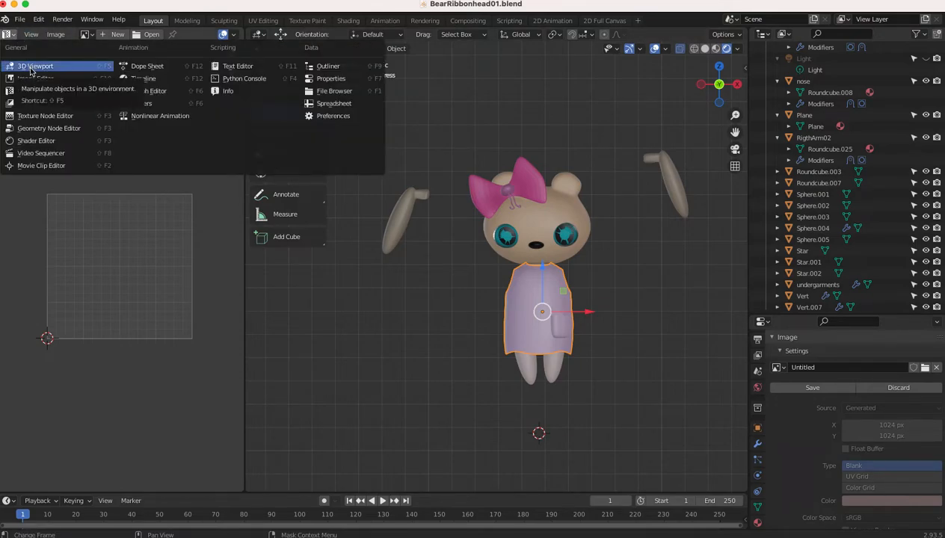
left_click(30, 67)
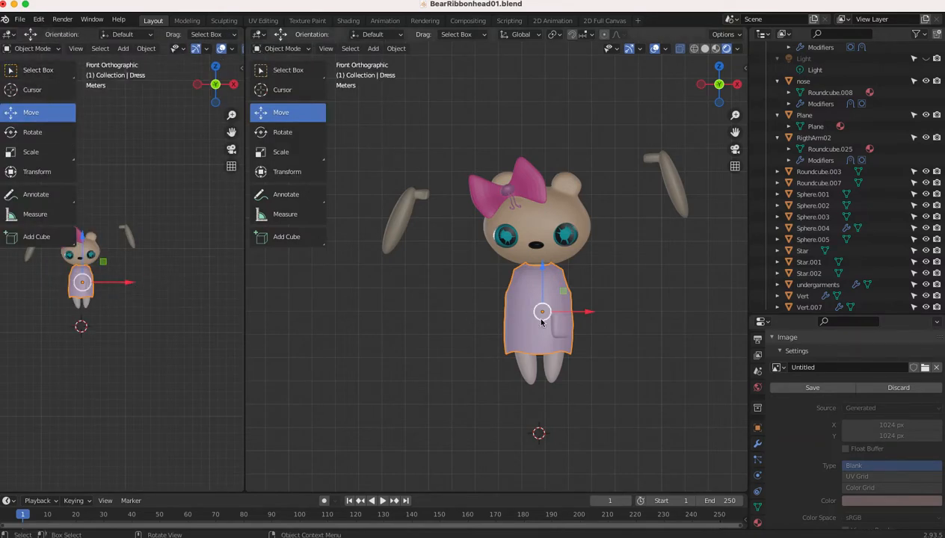
left_click_drag(244, 309, 274, 308)
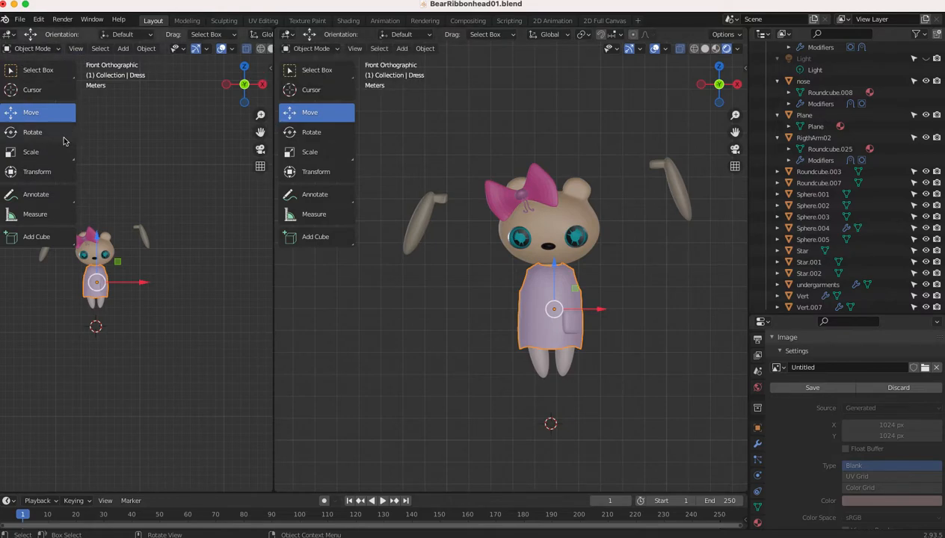
Step: Change the narrower 3D viewport into a UV Editor
left_click(38, 49)
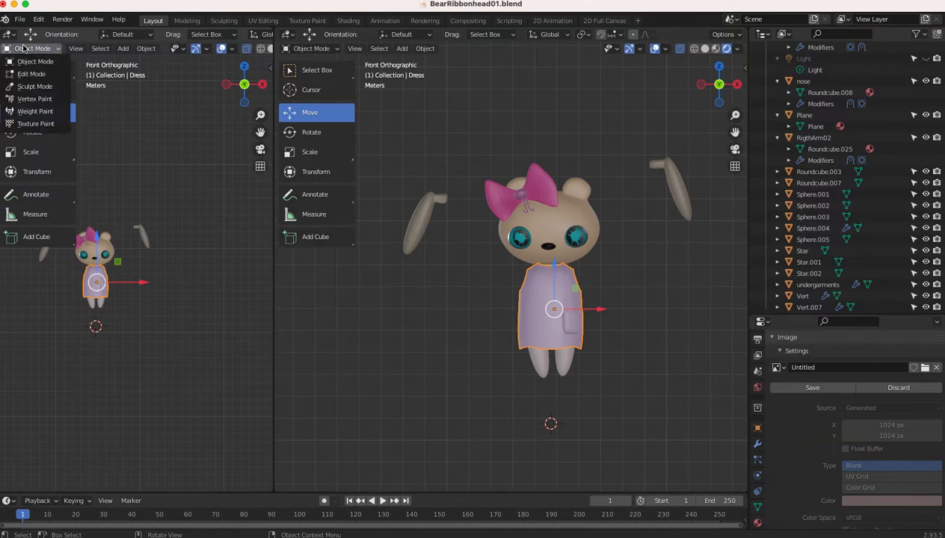
left_click(9, 34)
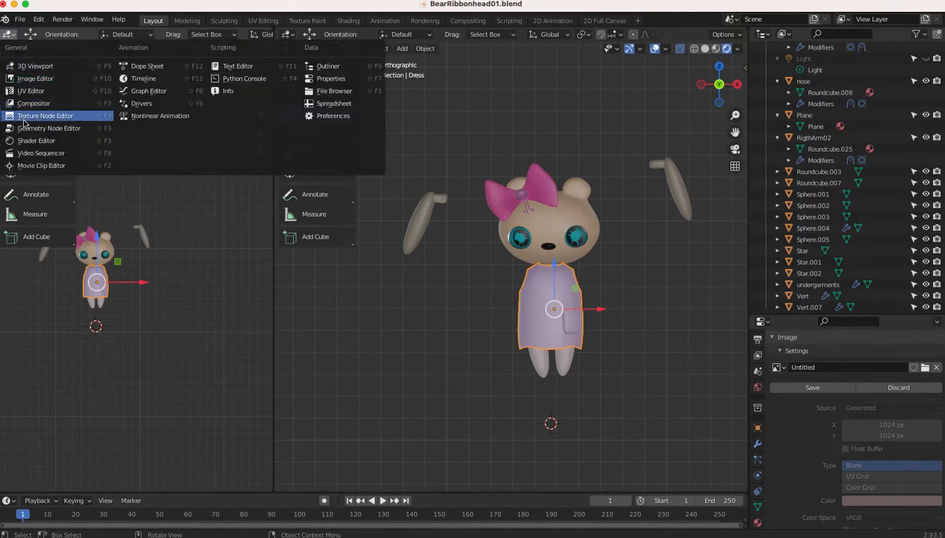
left_click(31, 92)
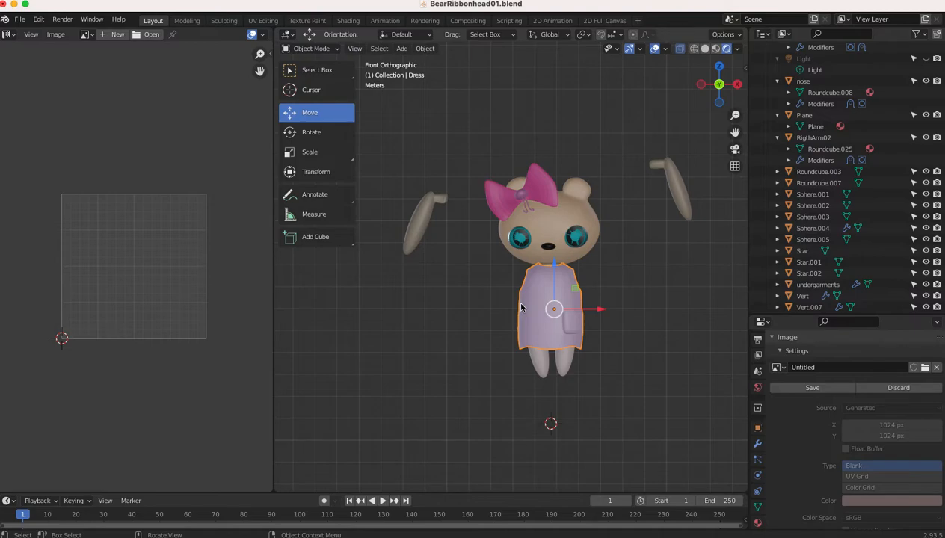
Step: Switch the selected dress object to Edit Mode
left_click(294, 37)
left_click(305, 49)
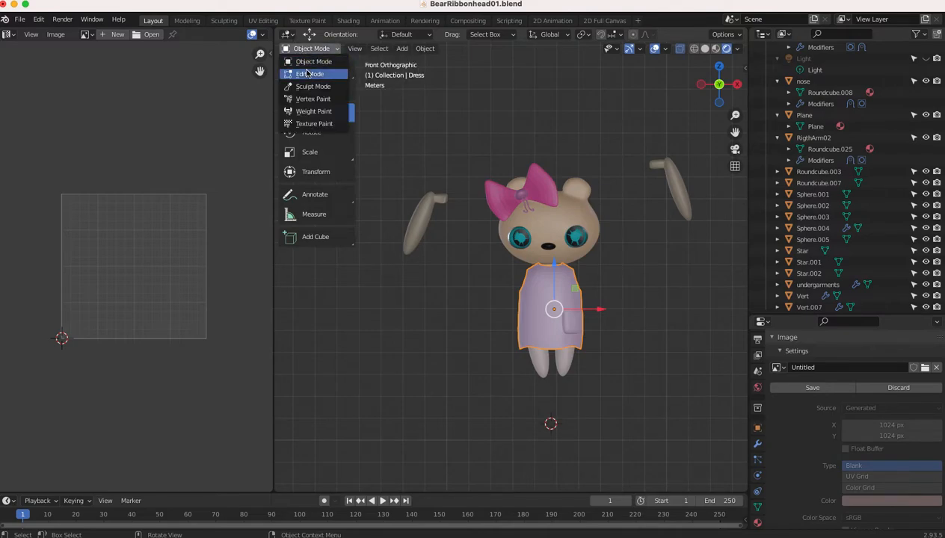
left_click(307, 75)
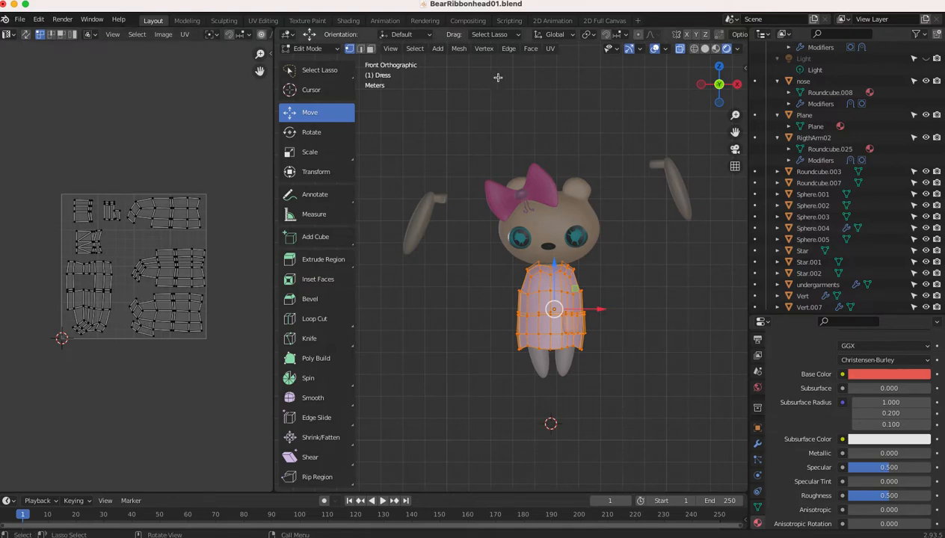
Step: Try a Smart UV Project on the whole dress mesh with a 66° angle limit, and undo it
left_click(549, 48)
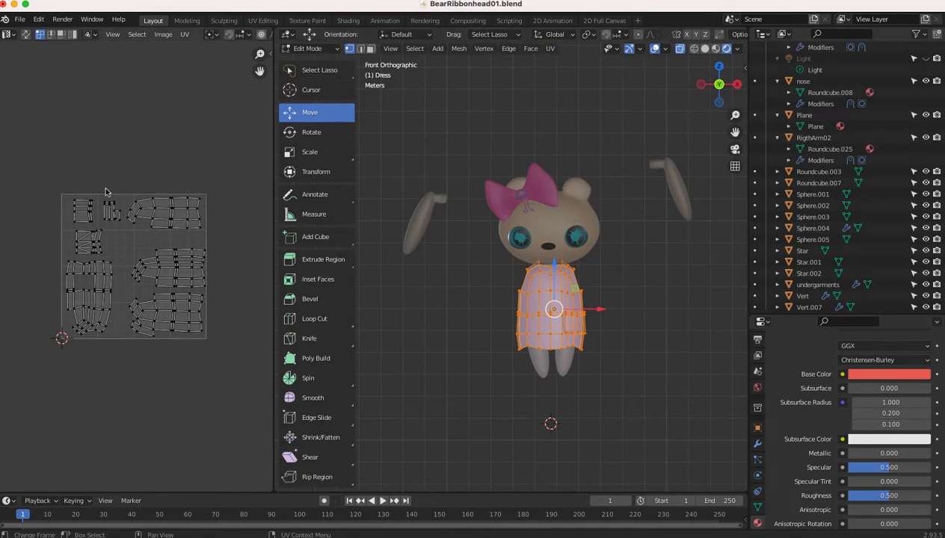
left_click(550, 48)
left_click(574, 78)
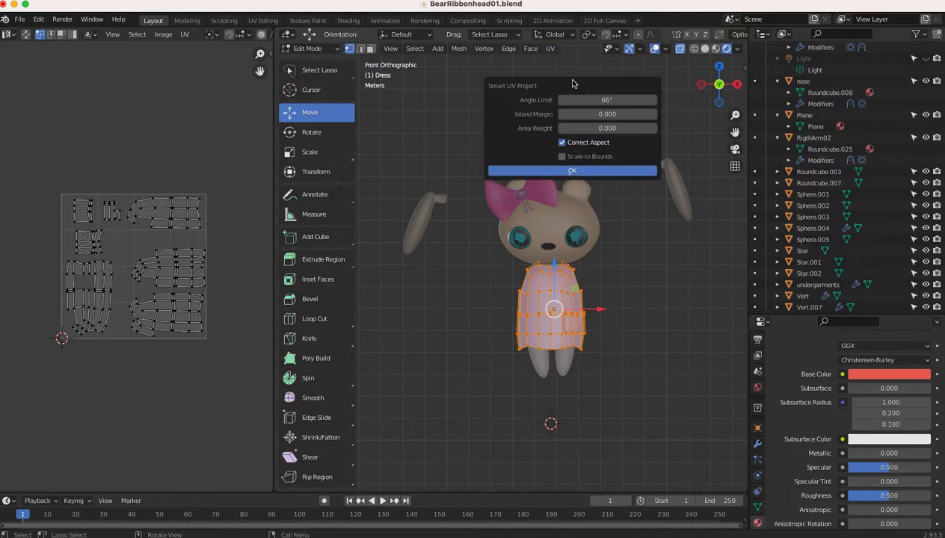
left_click(549, 168)
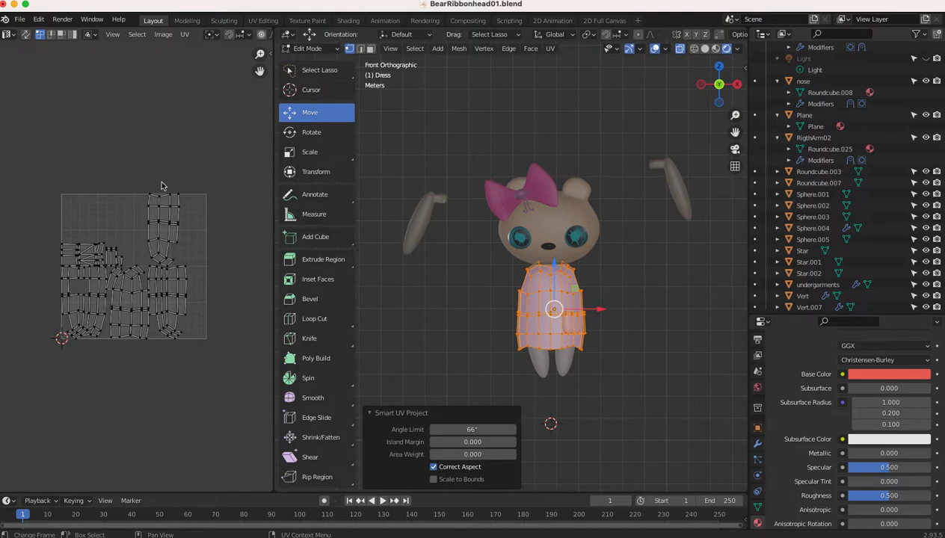
left_click(38, 19)
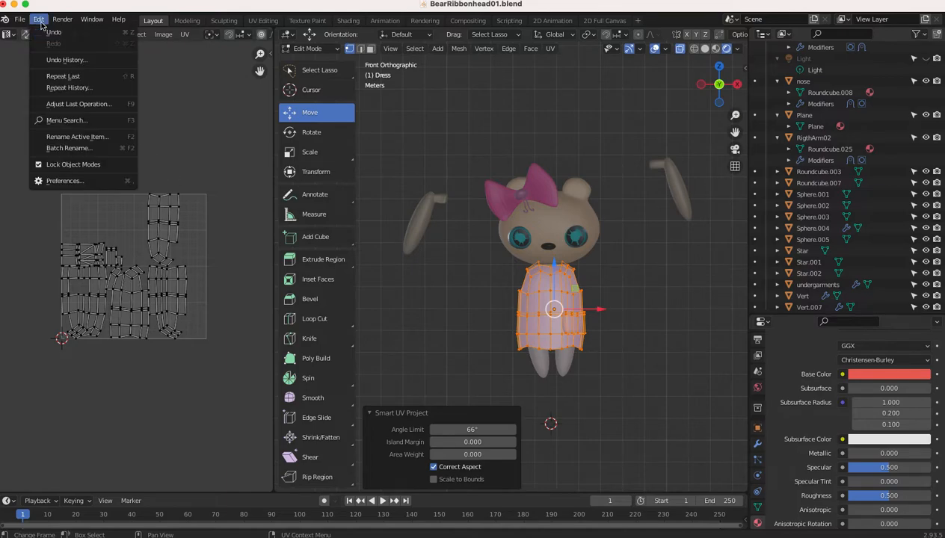
left_click(44, 31)
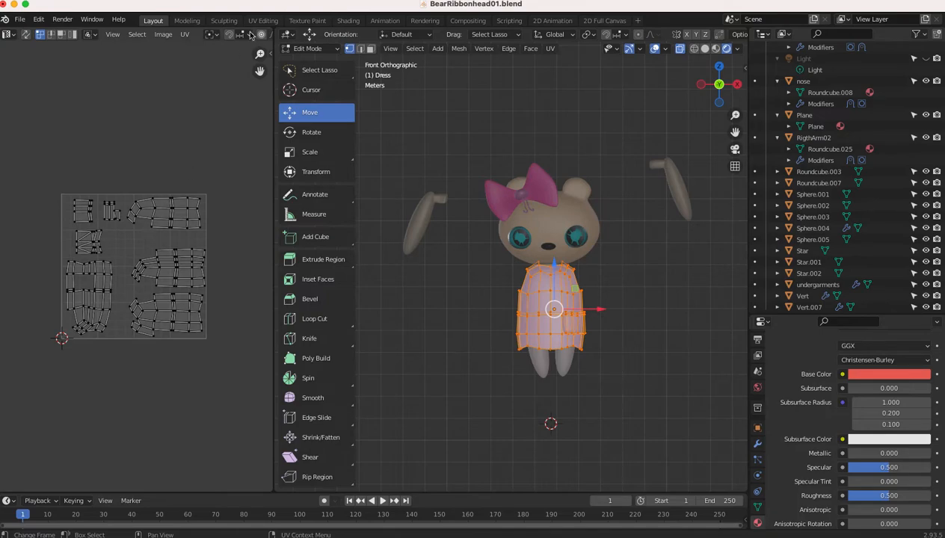
Step: Unwrap the dress mesh with Smart UV Project, using a 66° angle limit, zero island margin and Correct Aspect
left_click(550, 49)
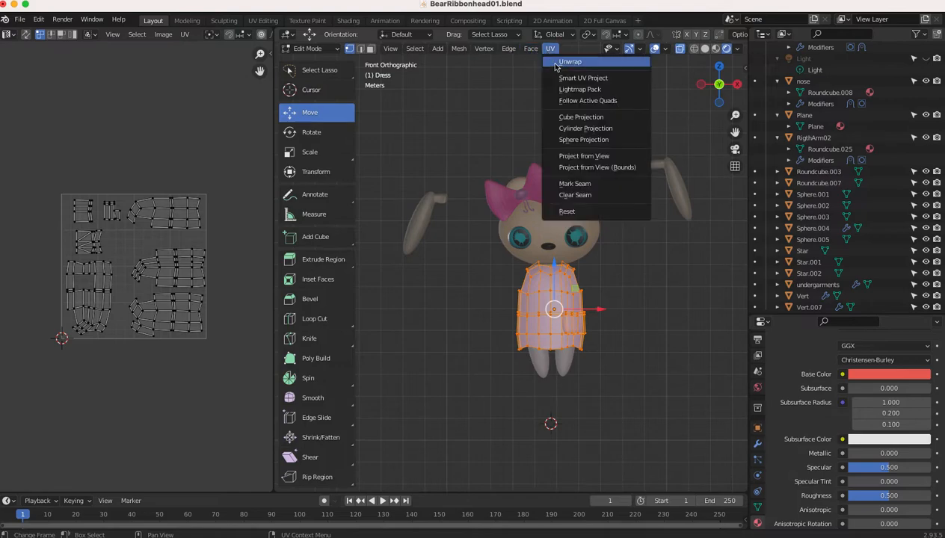
left_click(558, 78)
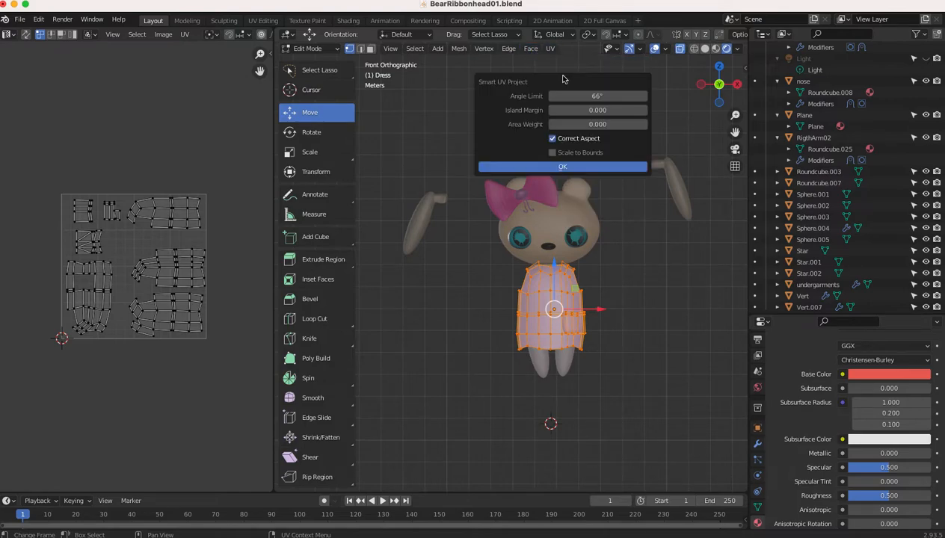
left_click(557, 166)
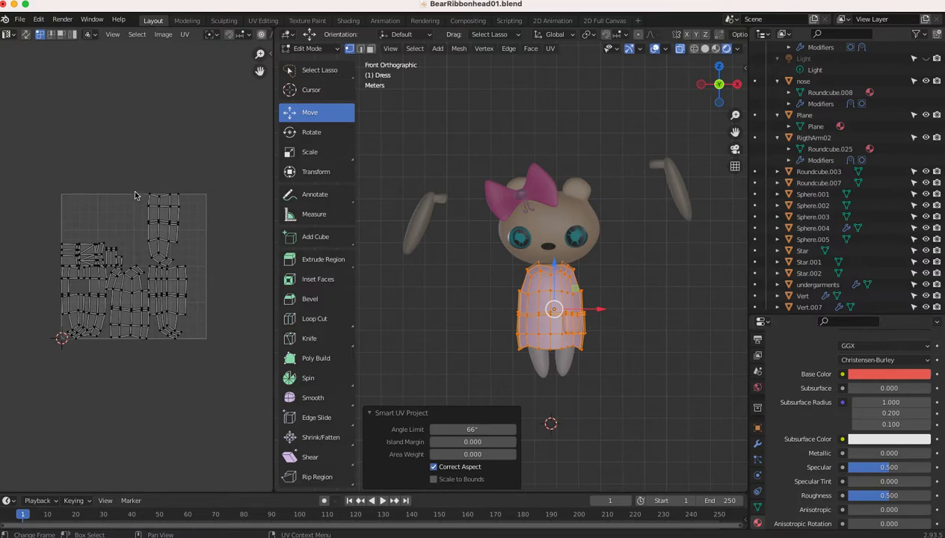
Step: Select every vertex of the uppermost dress UV island with Circle Select, leaving the neighbouring islands unselected
left_click_drag(137, 182, 187, 267)
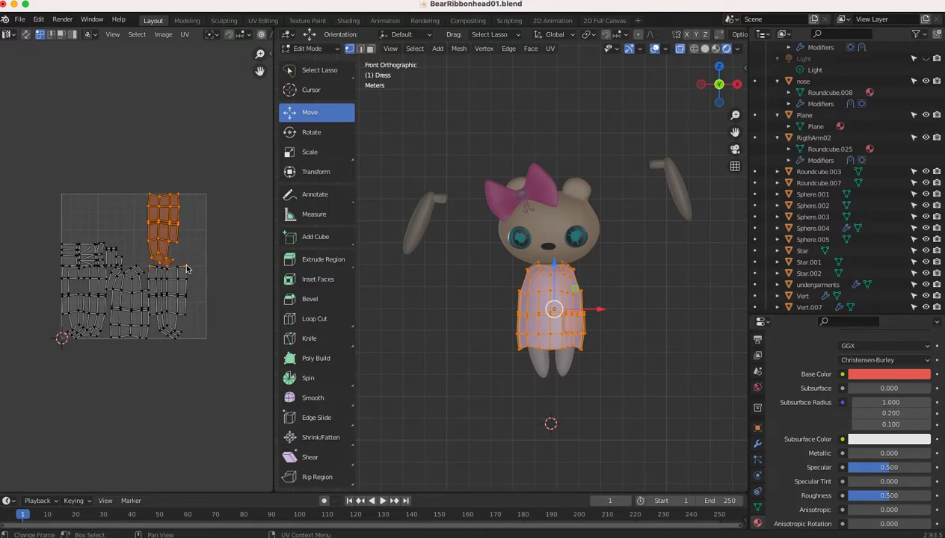
left_click(177, 225)
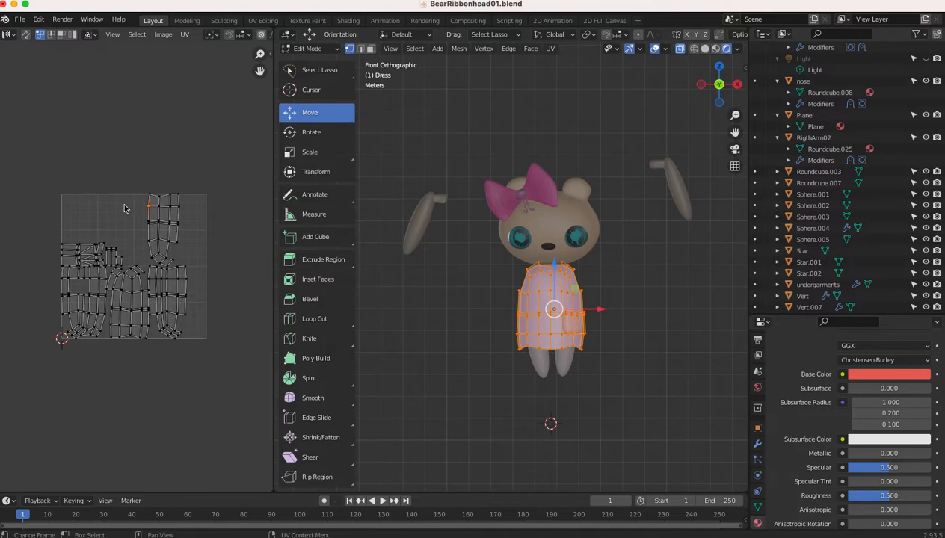
left_click(136, 37)
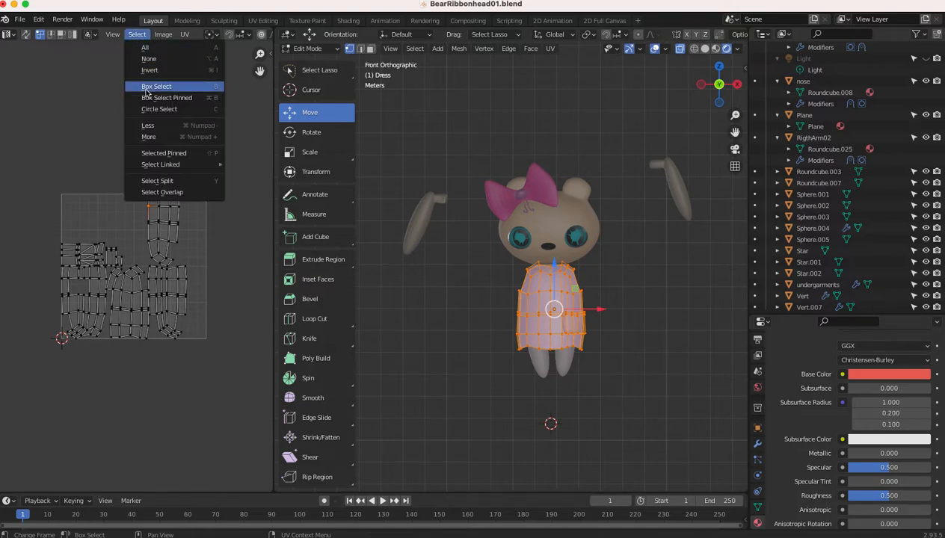
left_click(149, 110)
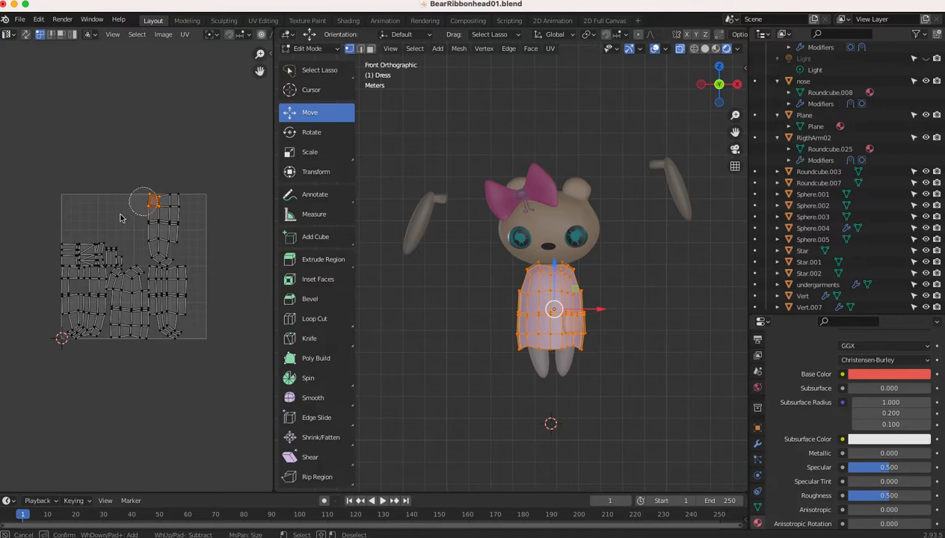
scroll(131, 135, "down", 5)
scroll(131, 136, "up", 8)
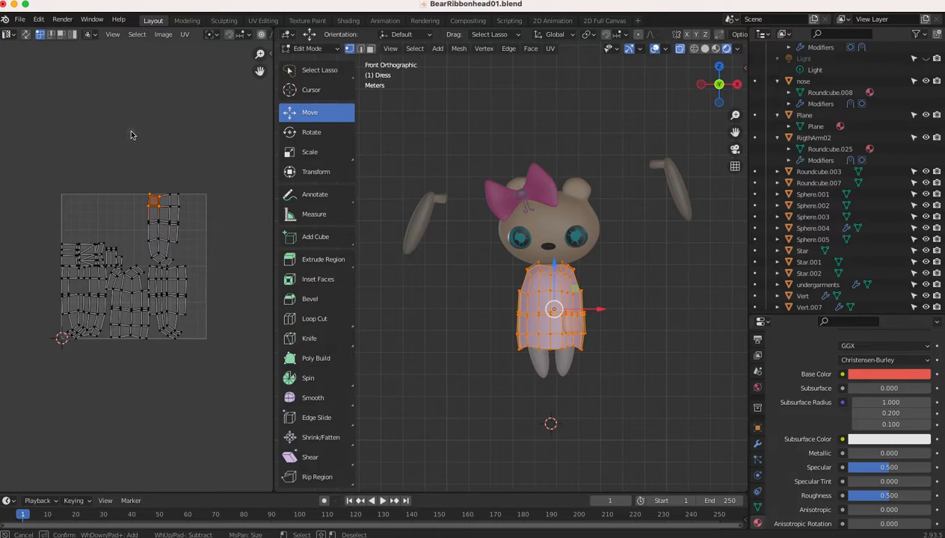
scroll(131, 135, "down", 8)
scroll(131, 135, "up", 3)
scroll(131, 135, "up", 6)
left_click(158, 252)
left_click_drag(169, 261, 154, 213)
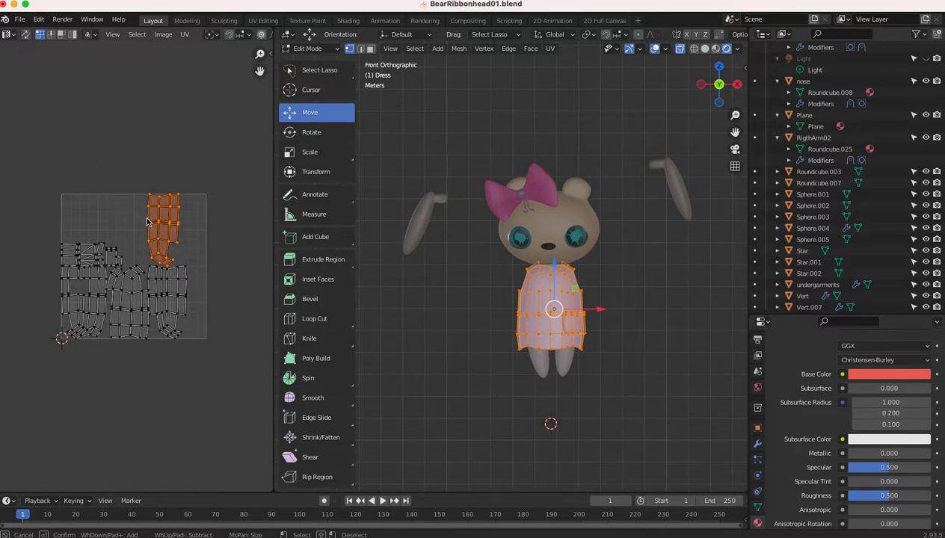
key("Escape")
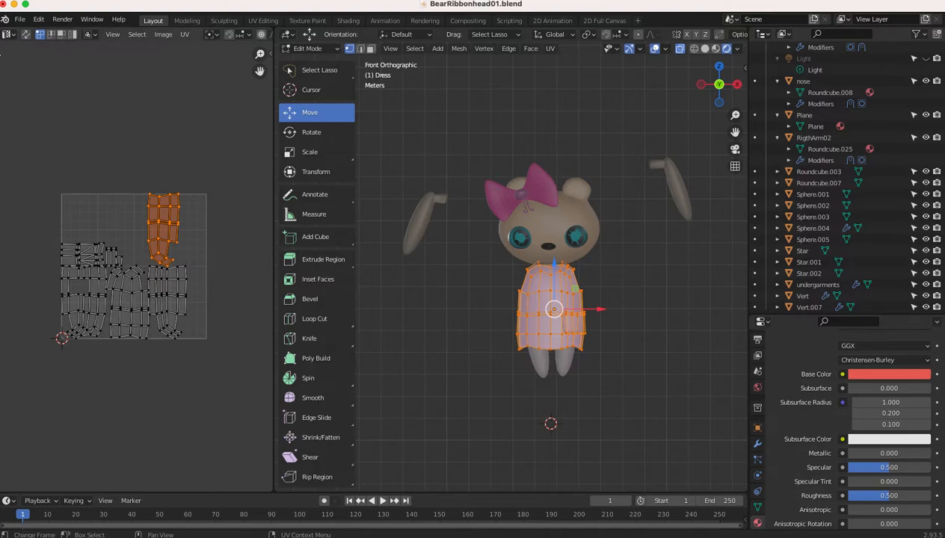
Step: Show the UV Editor's tools and rotate the selected upper UV island by about 86° so it lies horizontally
left_click(1, 54)
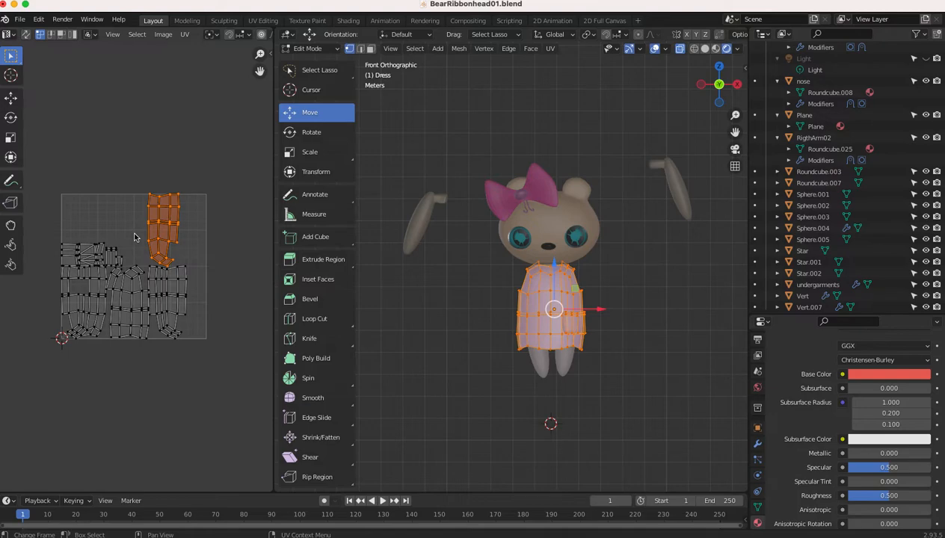
key("r")
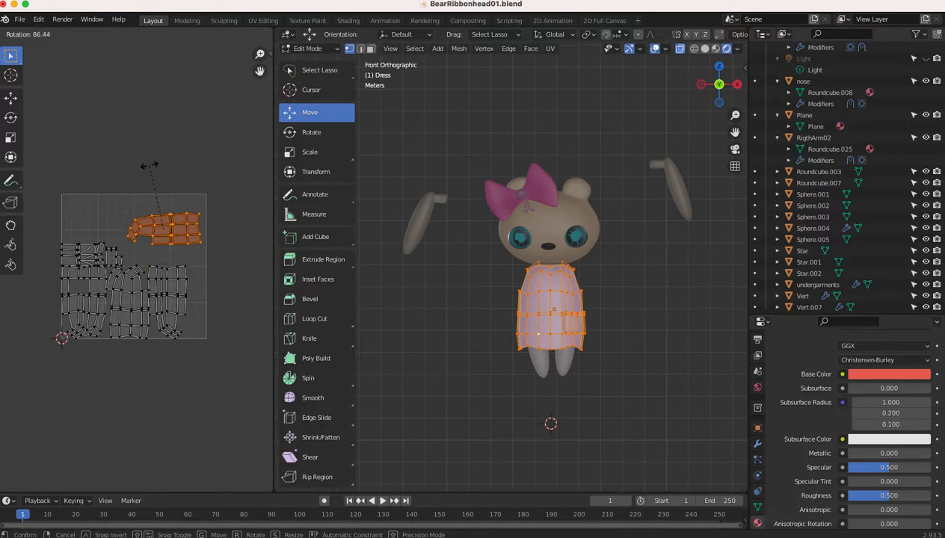
left_click(149, 167)
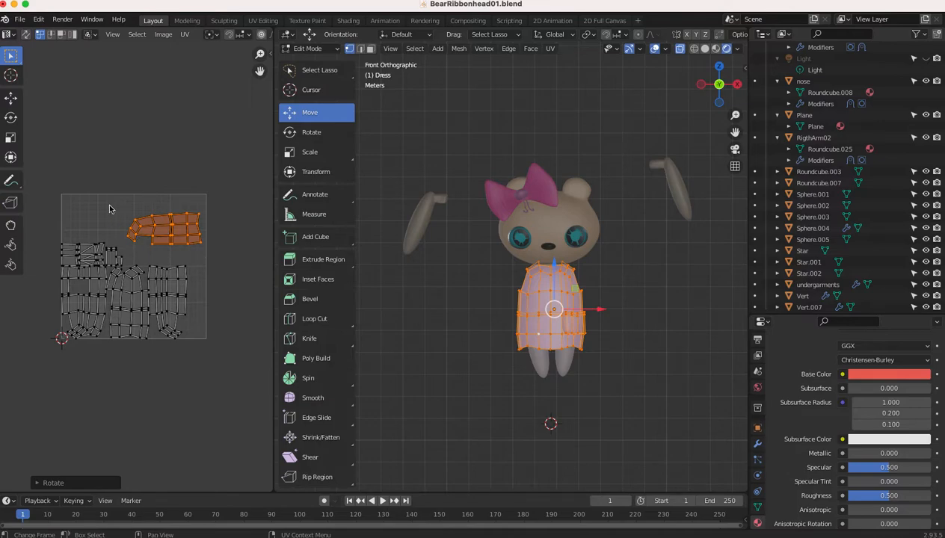
Step: Move the rotated UV island straight up to just below the upper edge of the UV square
left_click_drag(113, 204, 214, 248)
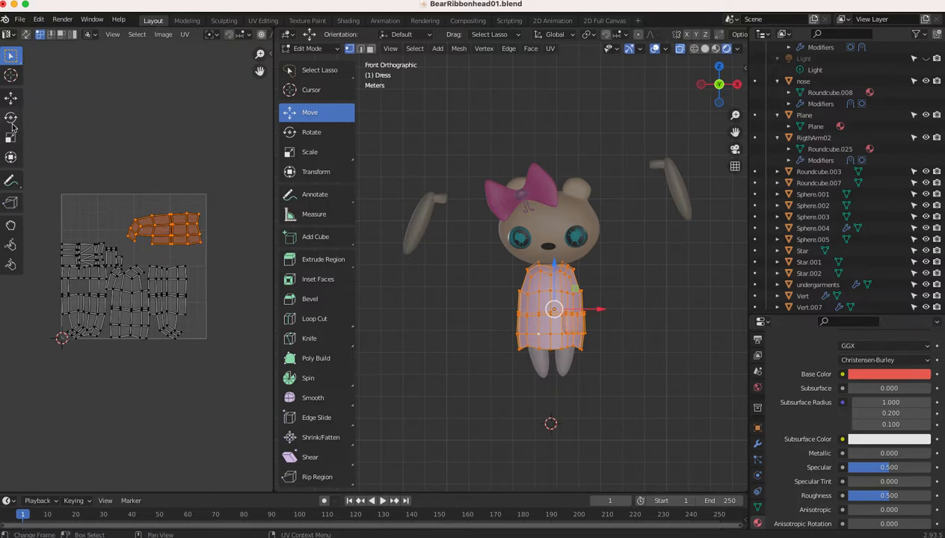
left_click(11, 121)
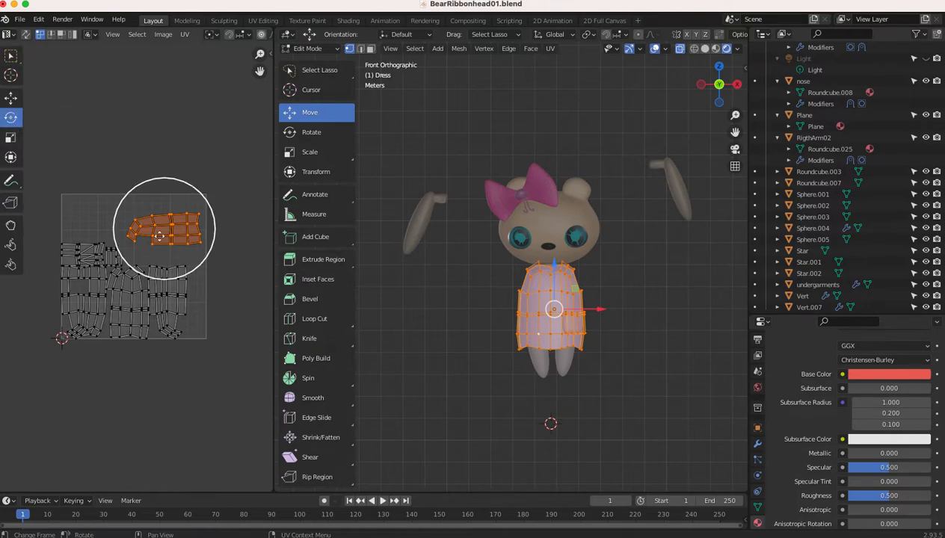
left_click(15, 103)
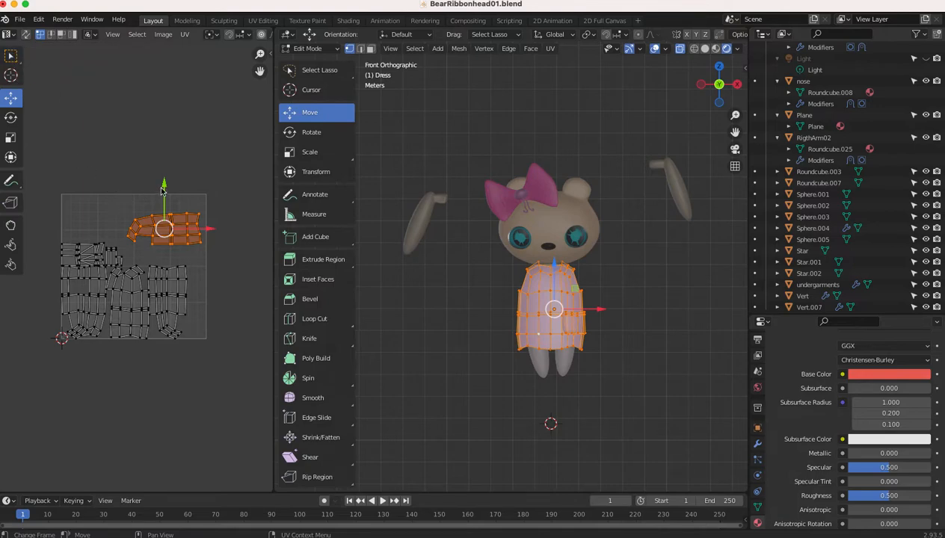
left_click_drag(164, 182, 166, 163)
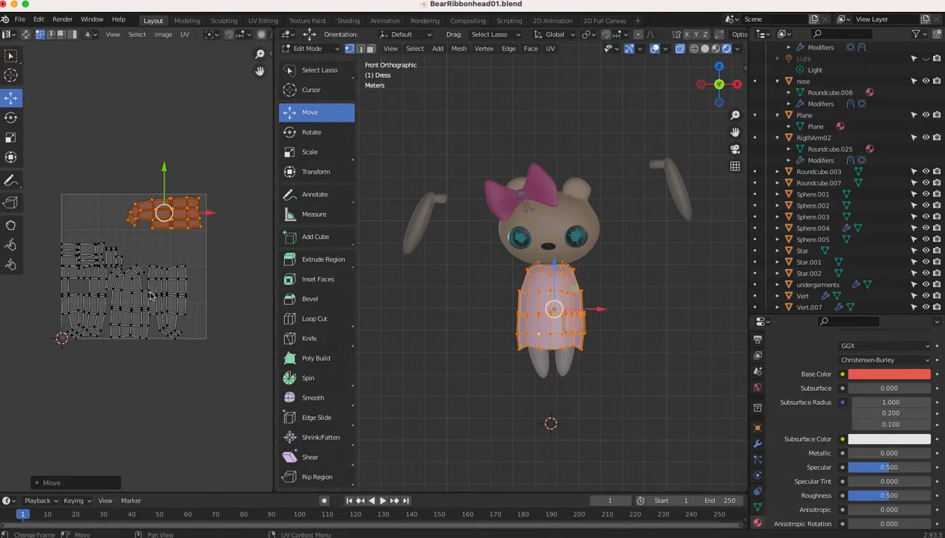
Step: Deselect the moved island and try to pick single vertices of the small islands above the large left-hand UV island
left_click(97, 148)
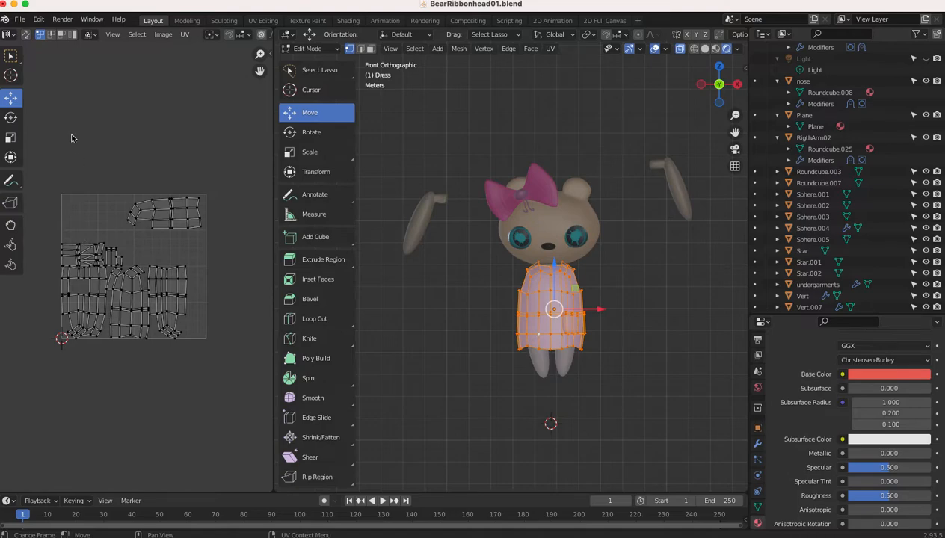
left_click(99, 244)
scroll(119, 243, "up", 3)
scroll(120, 243, "up", 1)
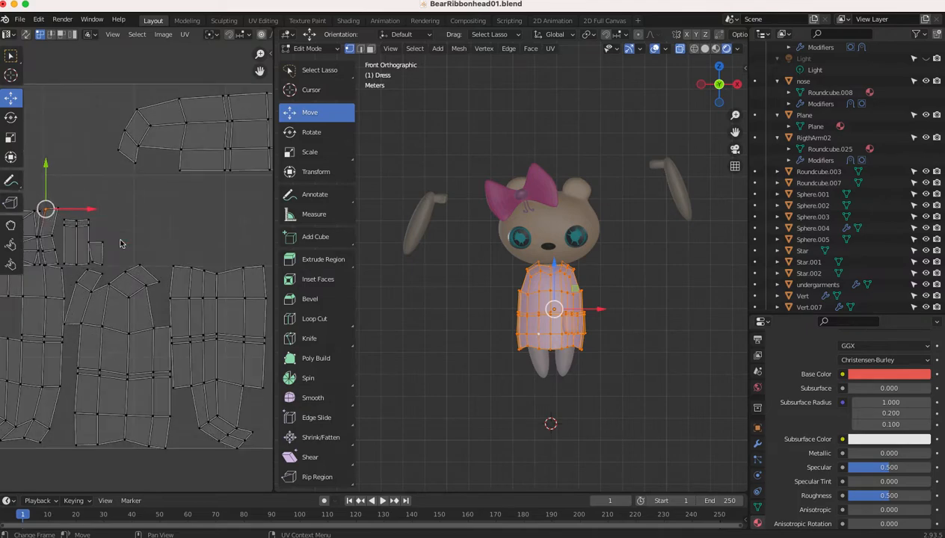
scroll(78, 257, "down", 2)
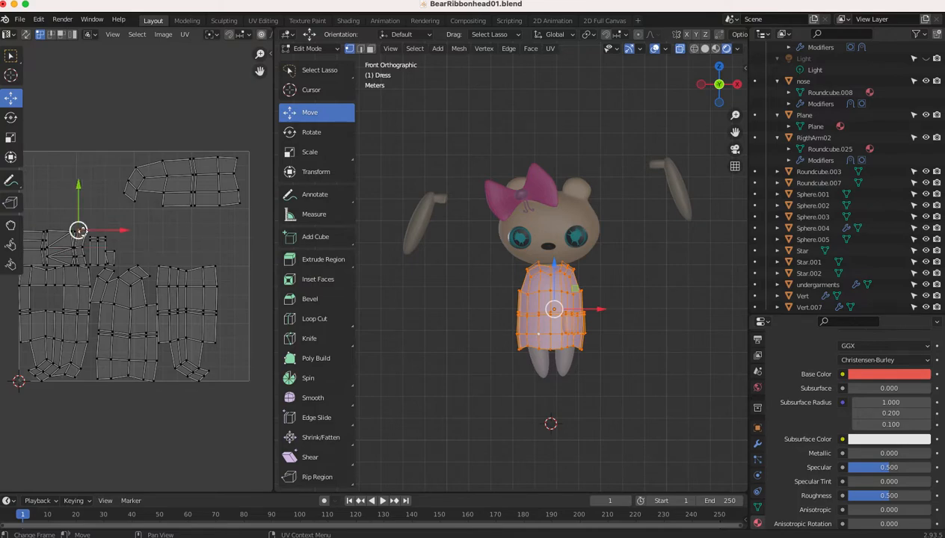
left_click_drag(78, 231, 86, 228)
left_click(80, 247)
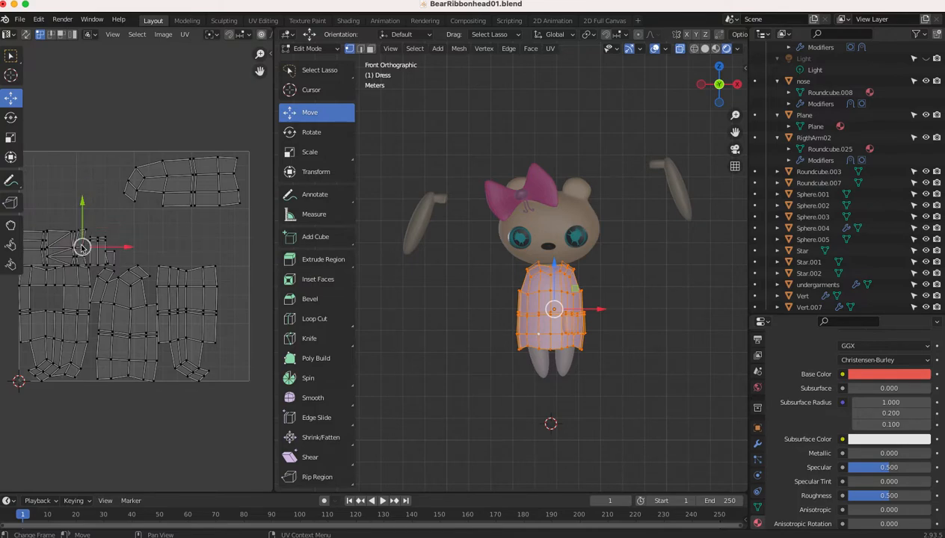
left_click(75, 247)
left_click(75, 231)
scroll(104, 215, "down", 2)
scroll(104, 214, "up", 3)
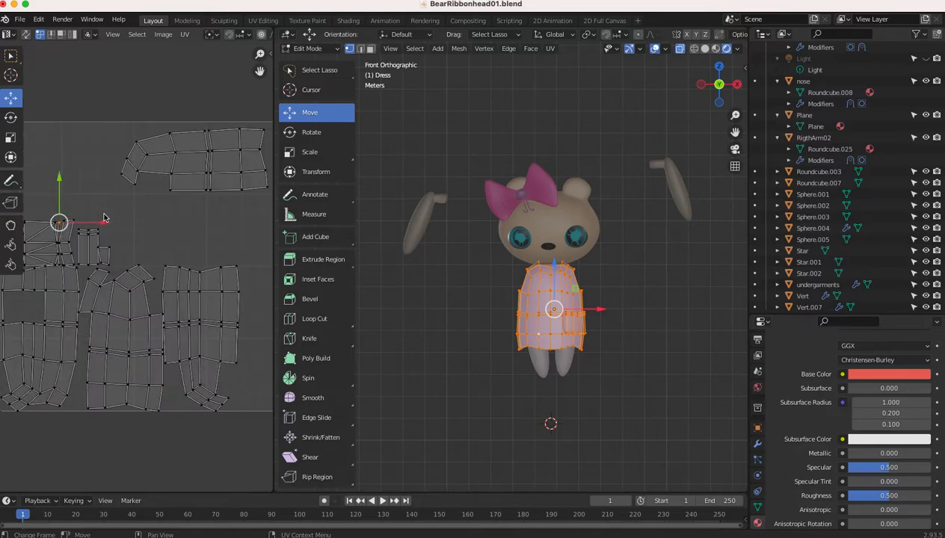
right_click(125, 205)
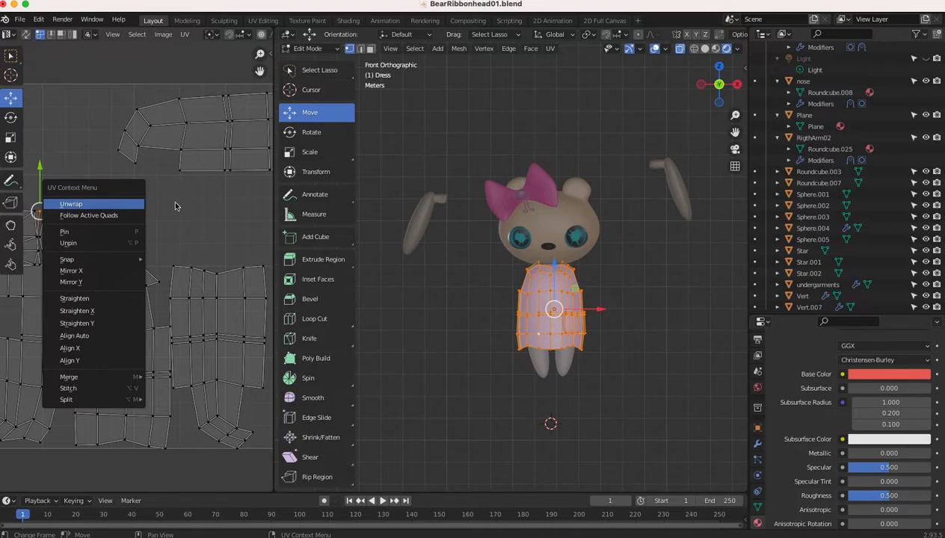
left_click(125, 206)
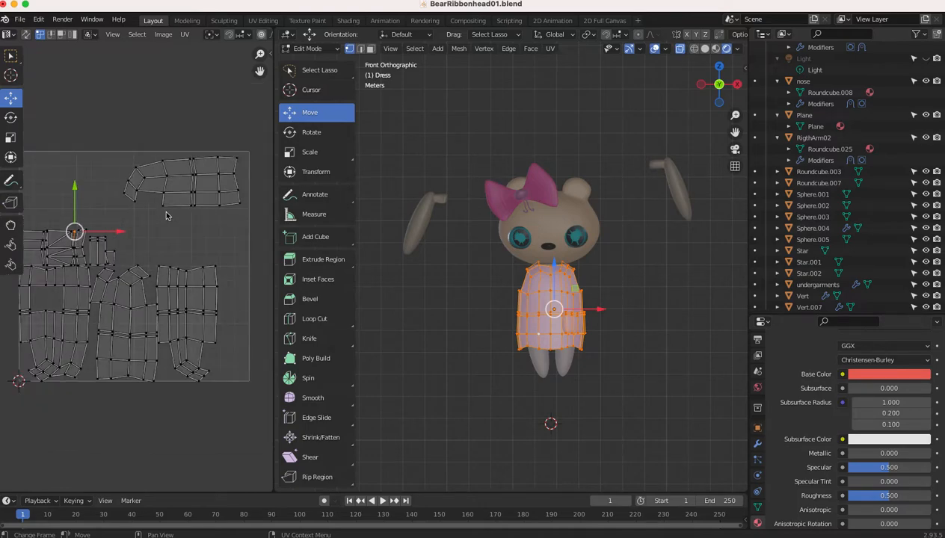
scroll(167, 216, "down", 1)
Step: Try to select the small island with diagonal edges above the large left-hand UV island using Circle Select
left_click(137, 35)
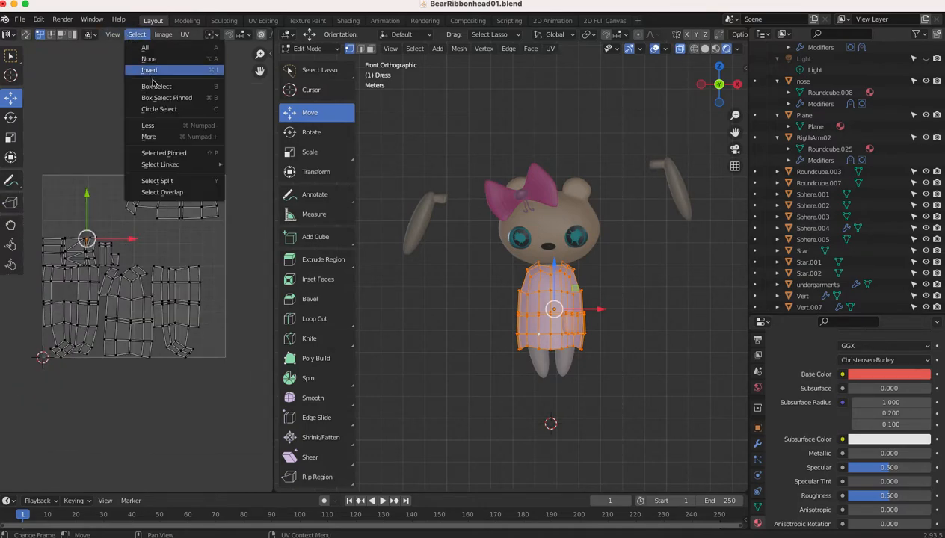
left_click(158, 109)
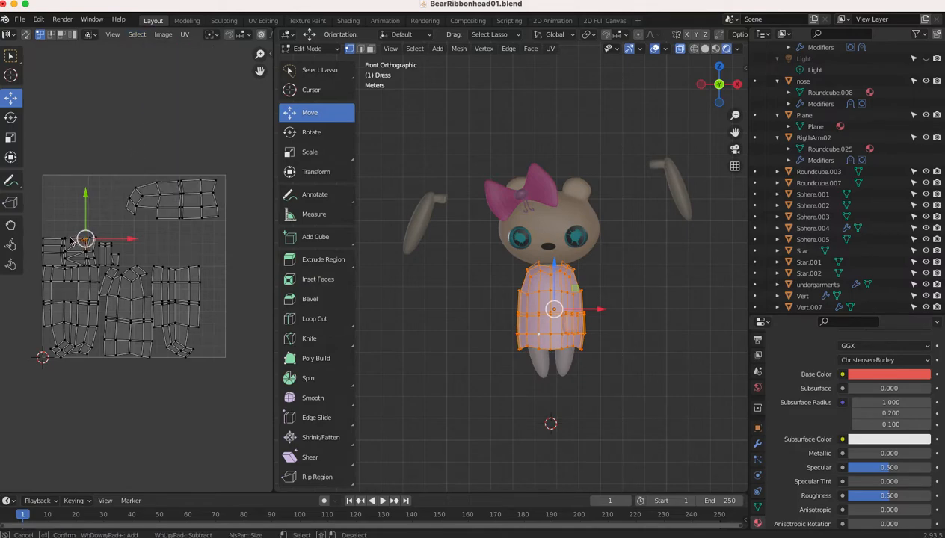
mouse_move(78, 241)
left_mouse_down()
mouse_move(67, 253)
mouse_move(90, 247)
left_mouse_up()
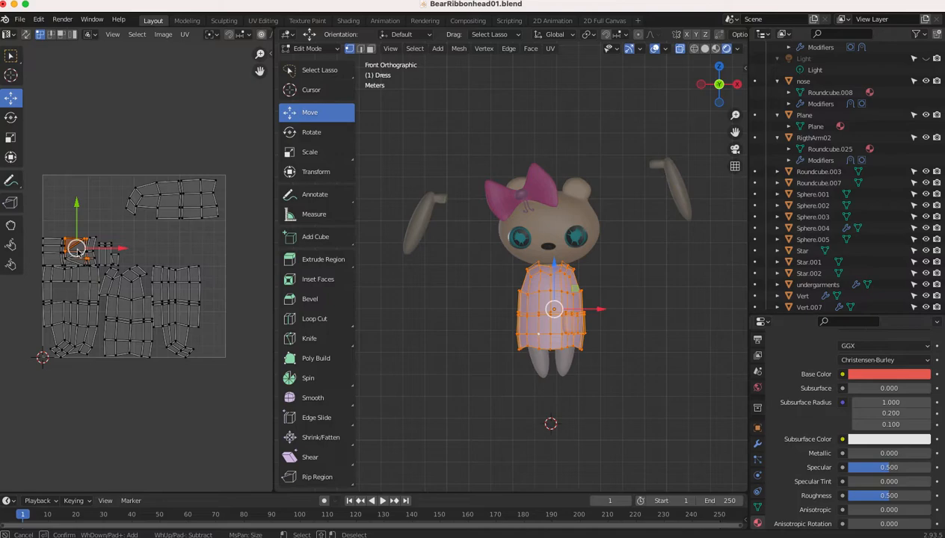
key("Escape")
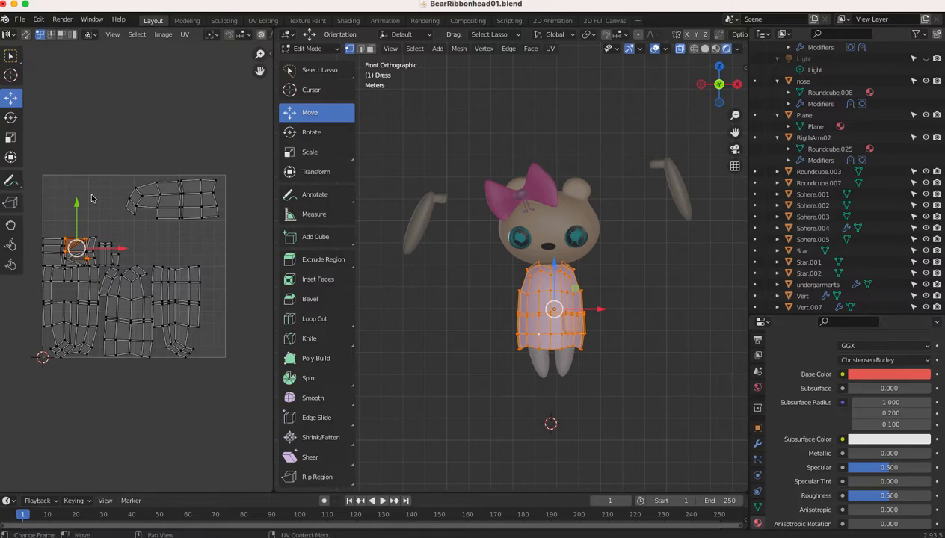
left_click(133, 36)
left_click(143, 110)
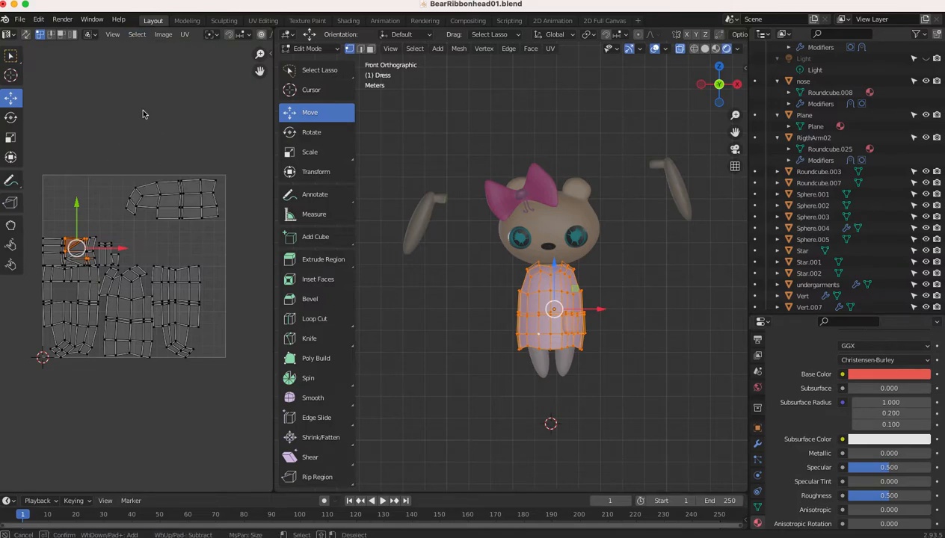
key("Escape")
left_click(65, 249)
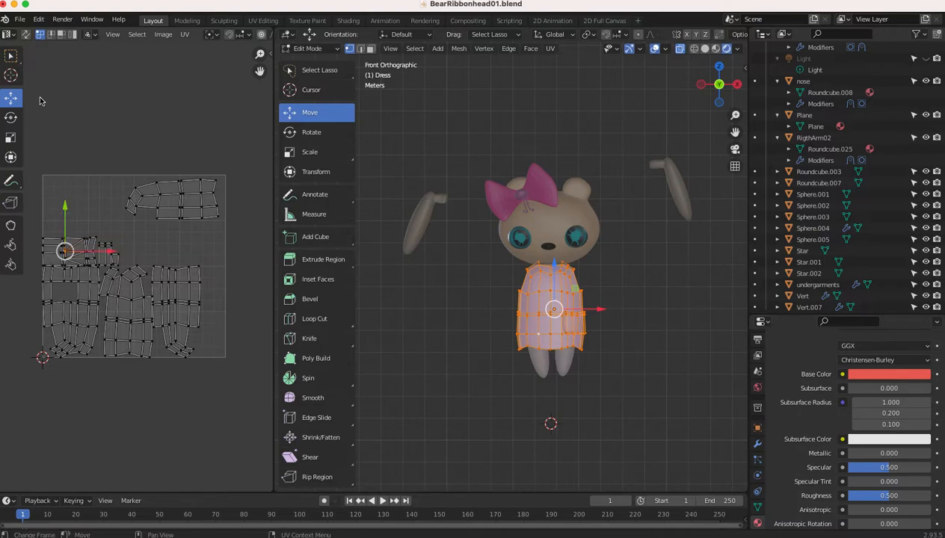
left_click_drag(67, 248, 66, 238)
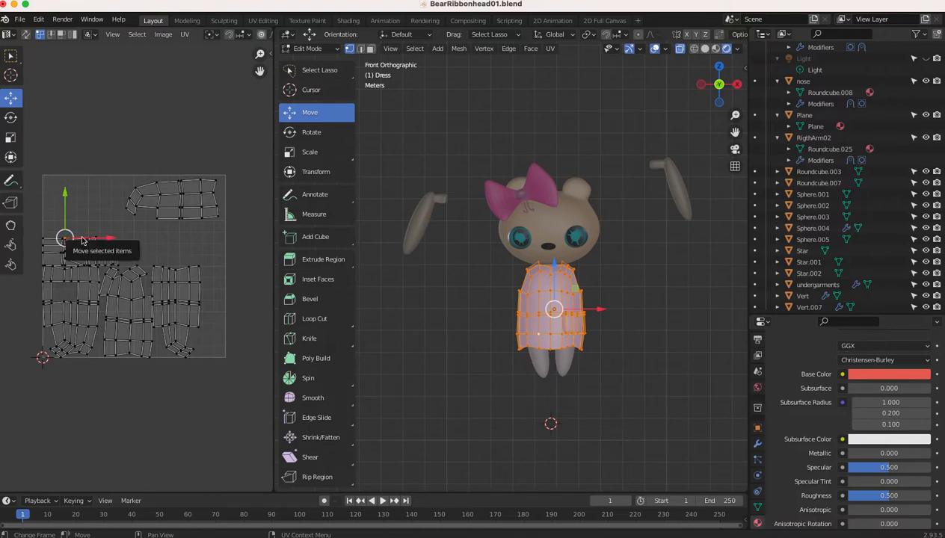
left_click(84, 240)
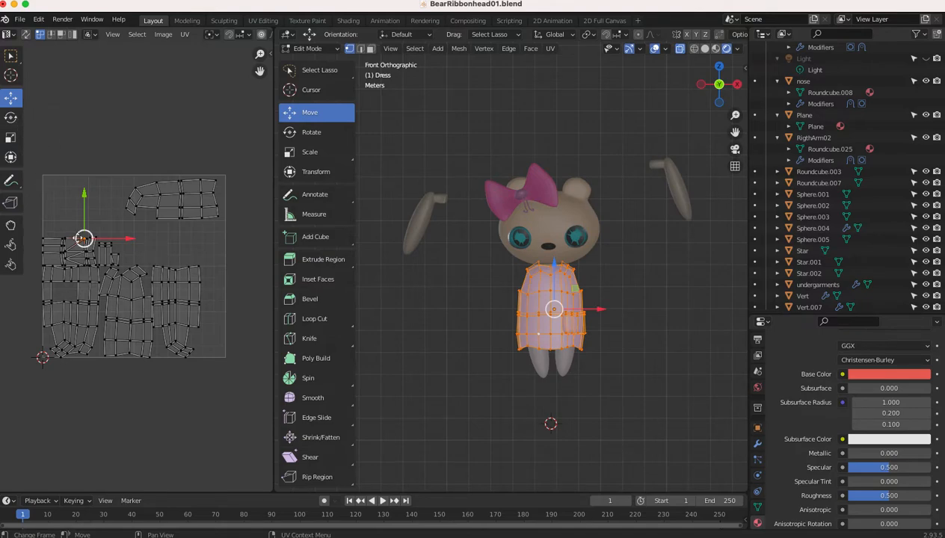
left_click(131, 37)
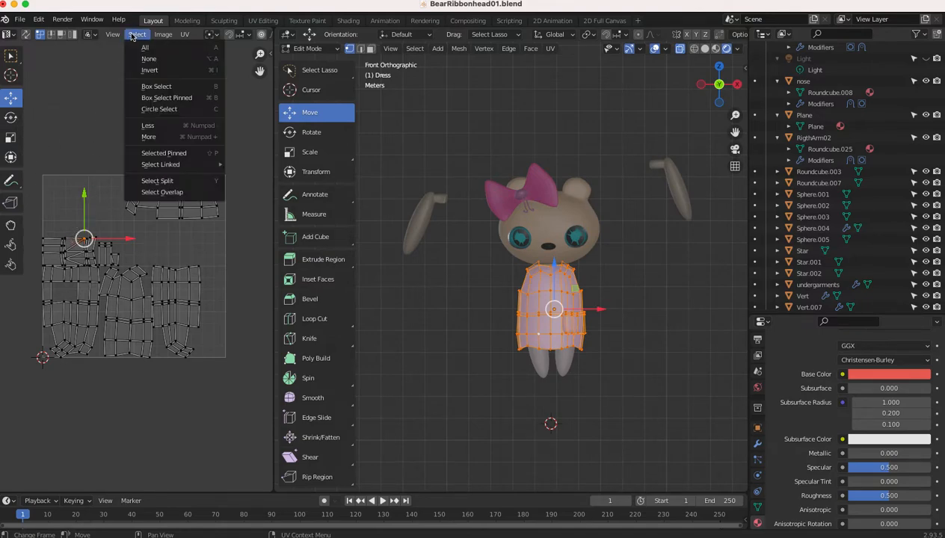
left_click(150, 109)
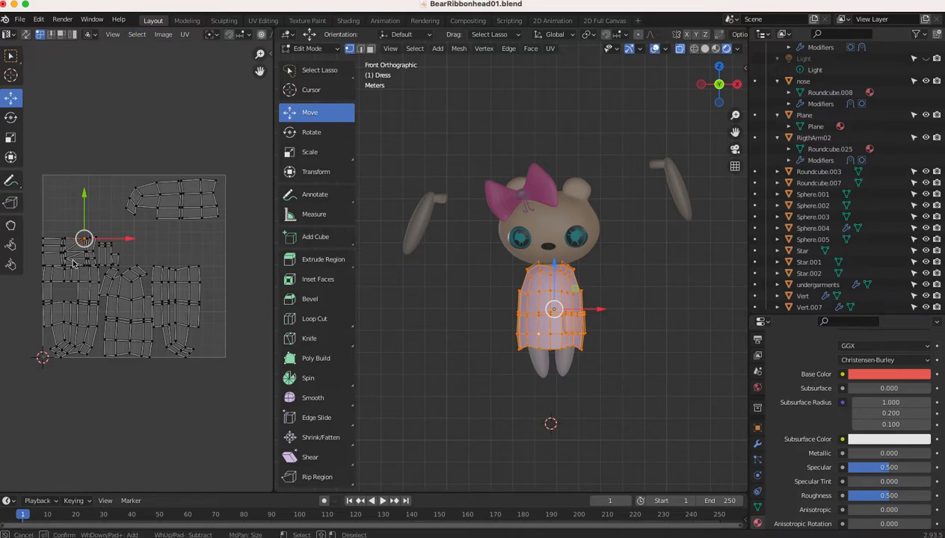
key("Escape")
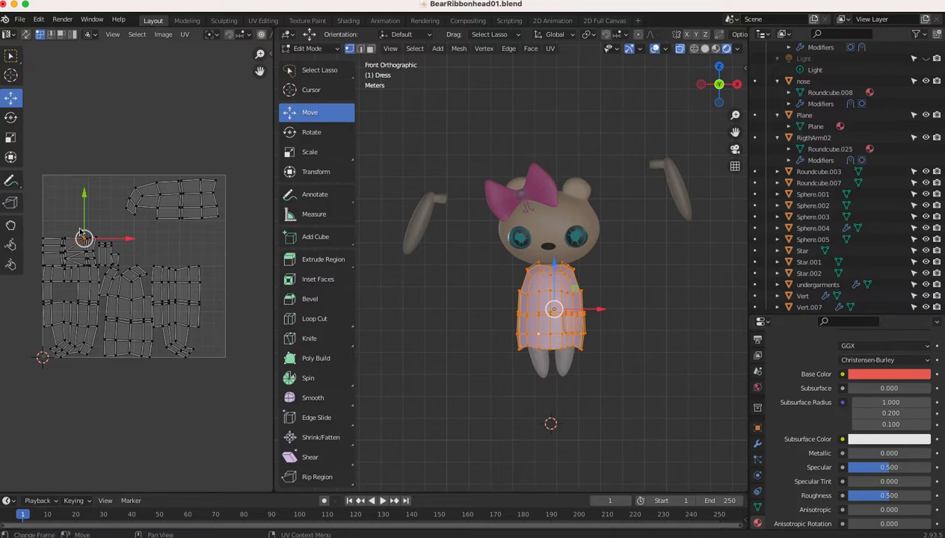
left_click(84, 251)
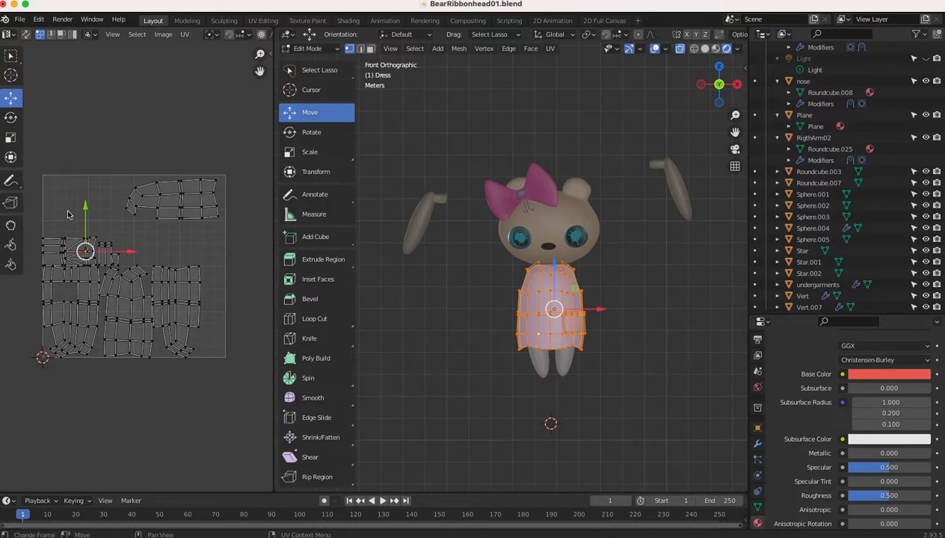
scroll(73, 207, "down", 1)
scroll(73, 207, "up", 1)
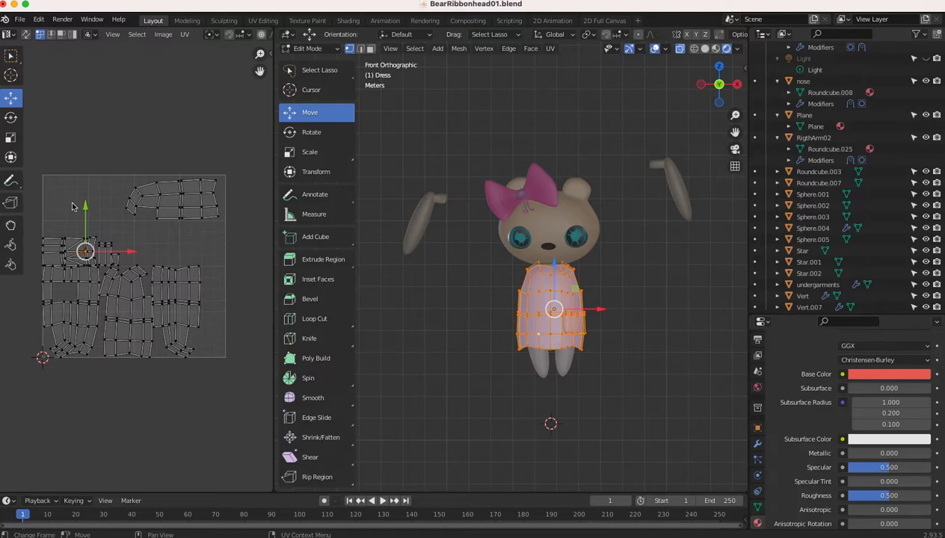
Step: Select the two small adjoining islands above the large left-hand UV island with Circle Select
left_click(137, 34)
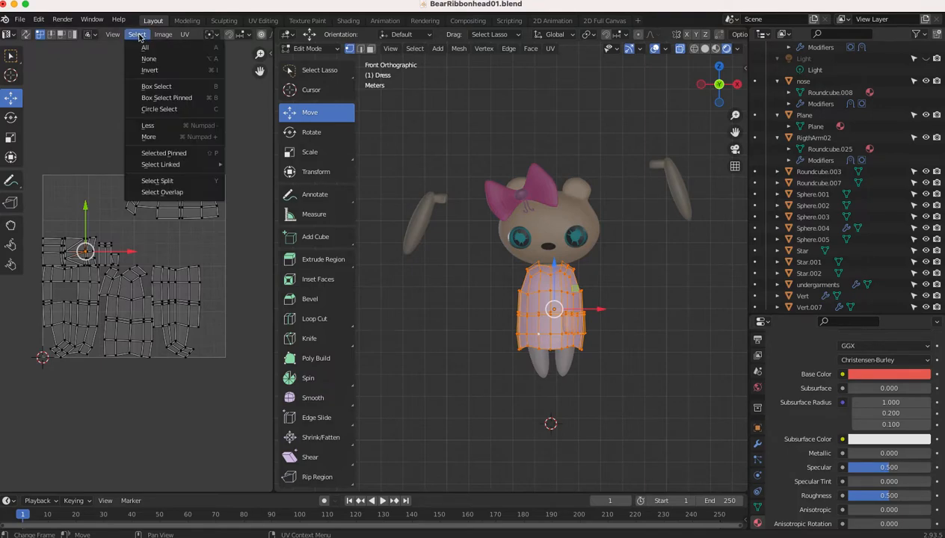
left_click(149, 109)
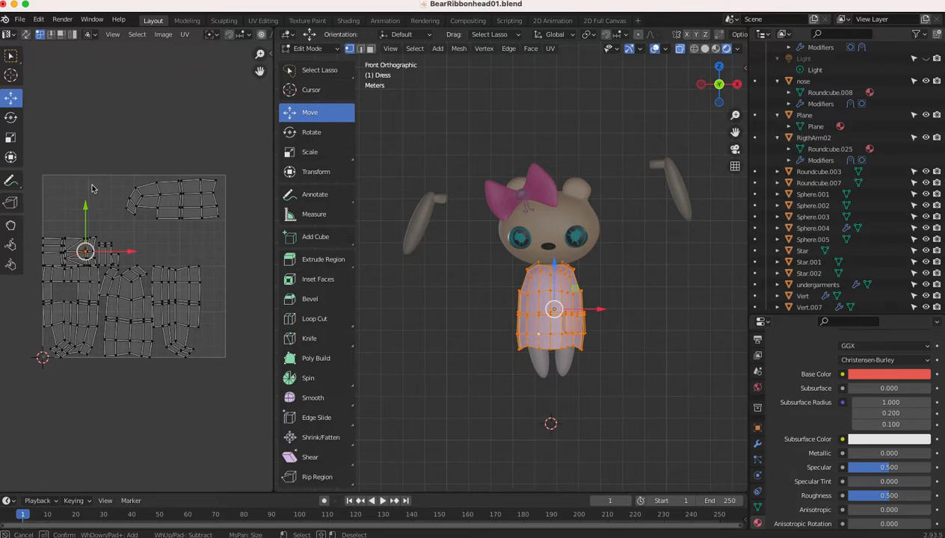
left_click(76, 245)
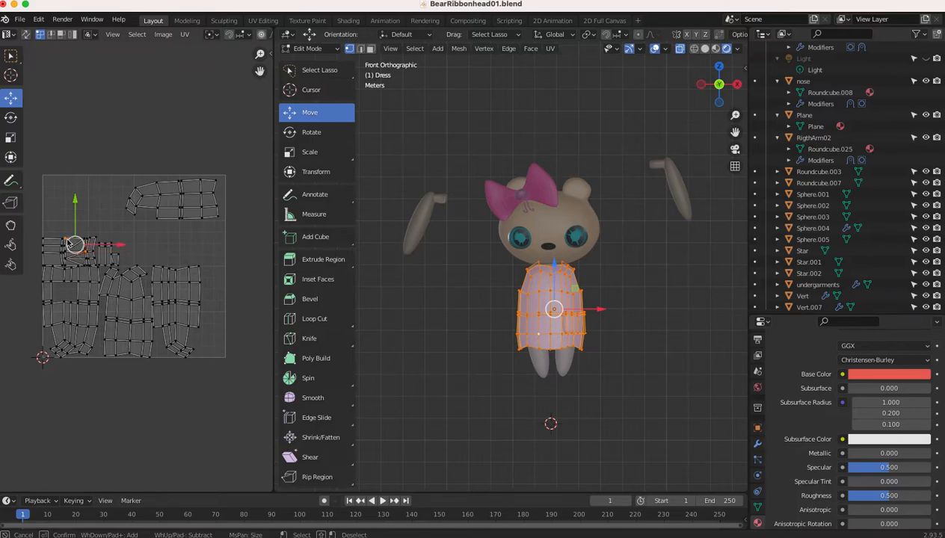
left_click(90, 241)
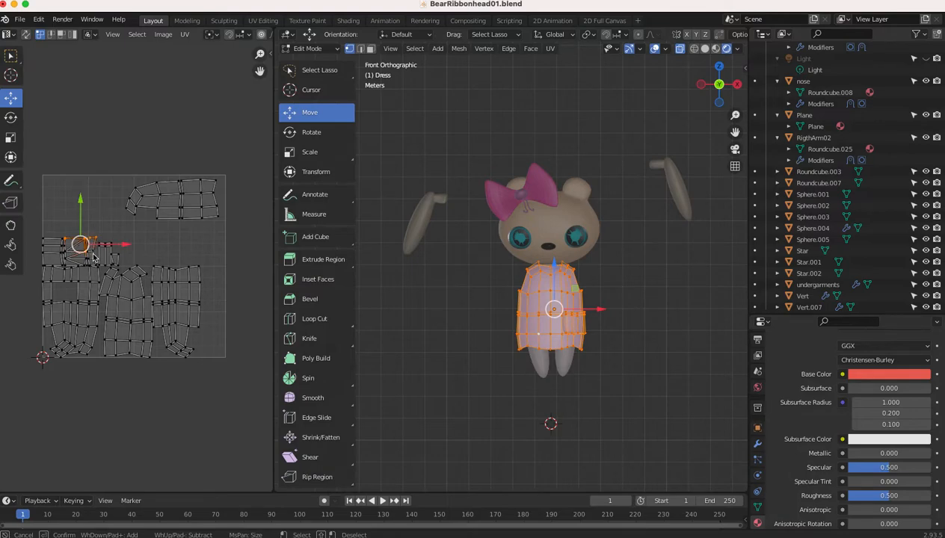
left_click(93, 260)
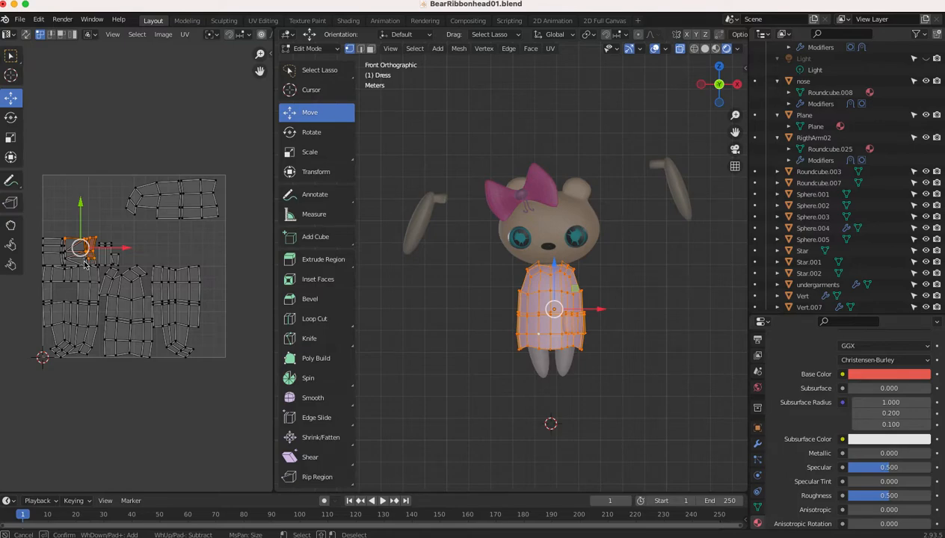
mouse_move(66, 255)
left_mouse_down()
mouse_move(44, 246)
mouse_move(44, 254)
left_mouse_up()
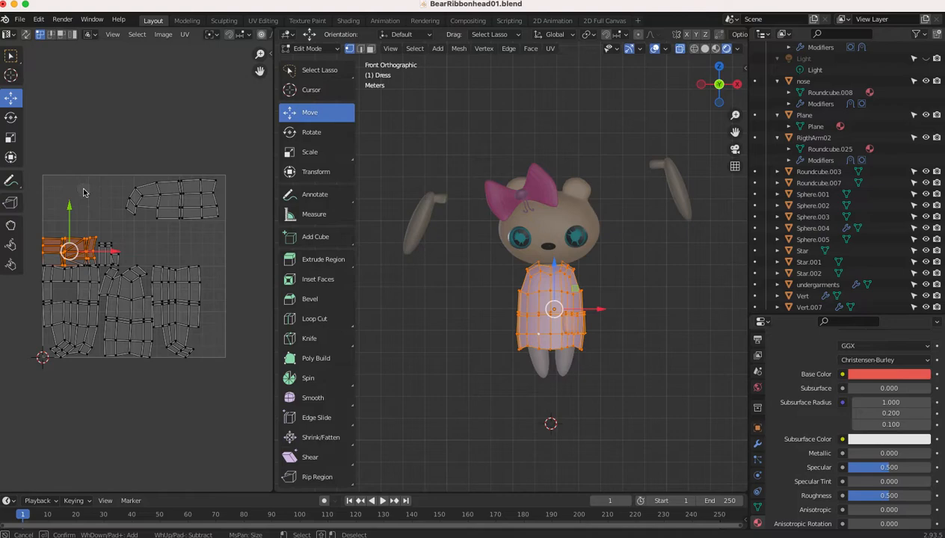
key("Escape")
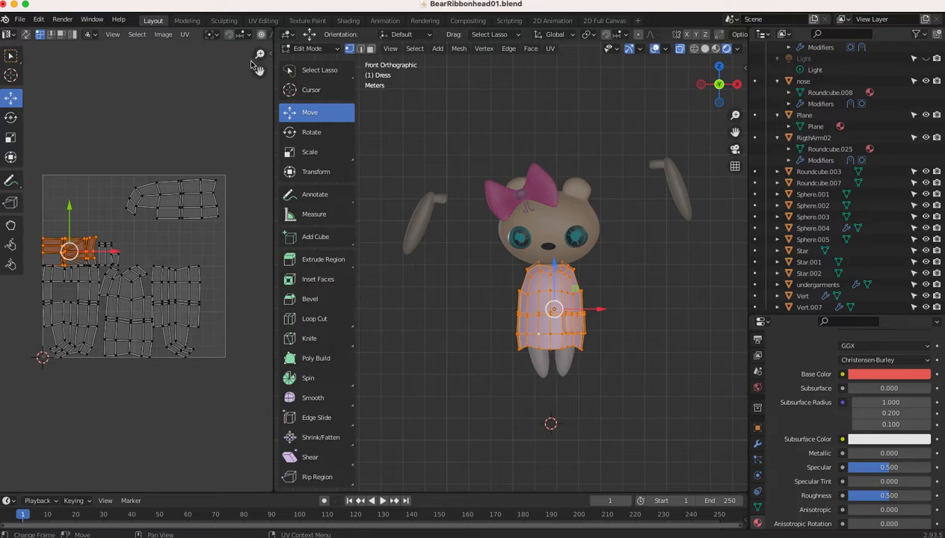
Step: Widen the UV Editor area to more than half again its width and fit the whole UV square inside it
left_click_drag(260, 71, 300, 52)
scroll(137, 182, "up", 4)
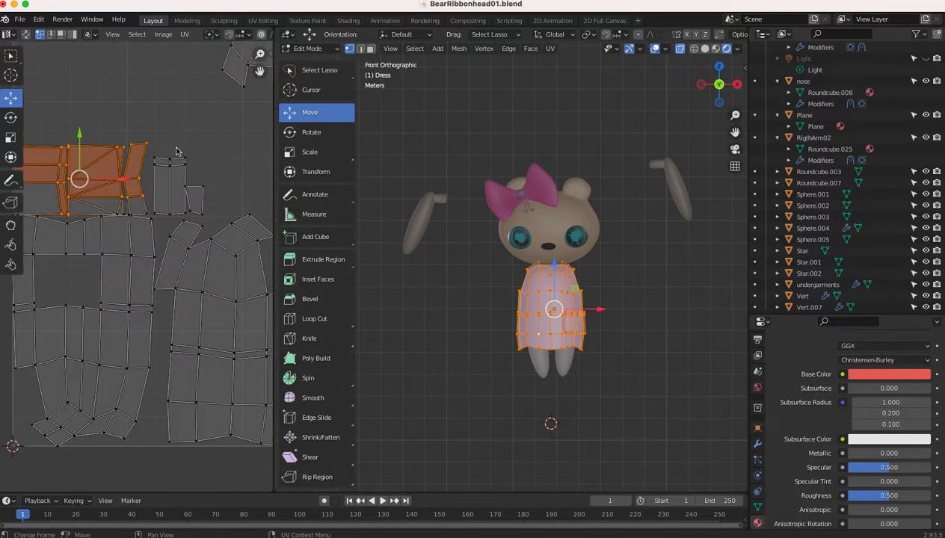
scroll(177, 150, "down", 2)
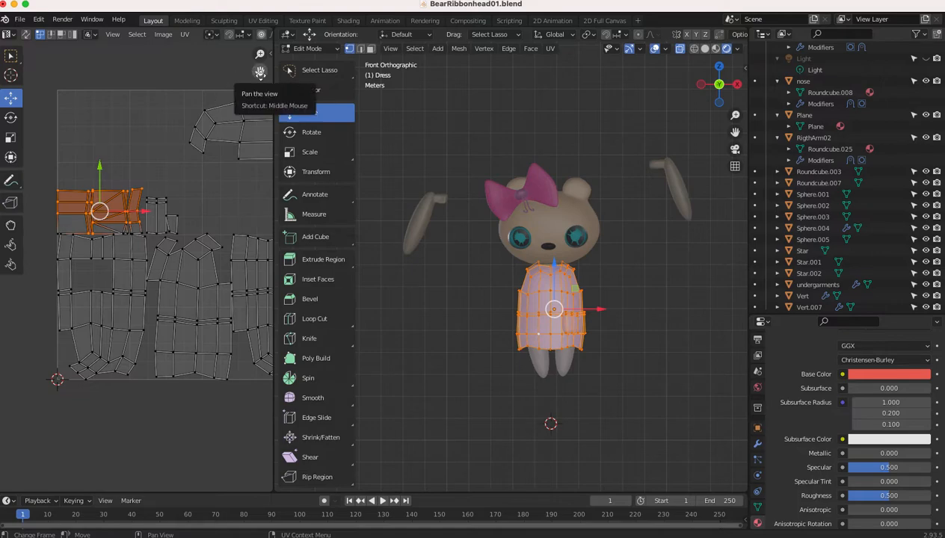
left_click_drag(259, 70, 271, 73)
left_click_drag(274, 194, 432, 194)
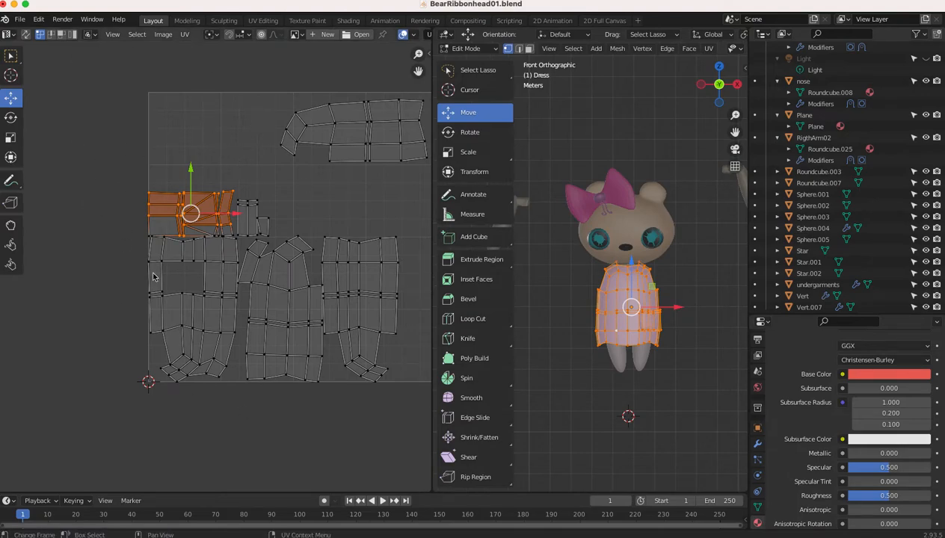
left_click_drag(416, 72, 331, 85)
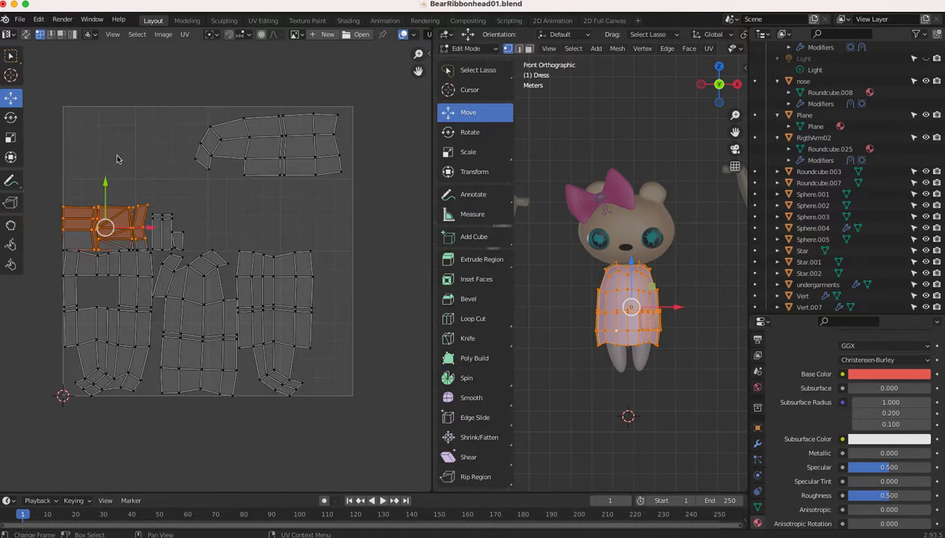
Step: Clear the UV selection and try to reselect the small islands above the large left-hand UV island with Circle Select
left_click(136, 134)
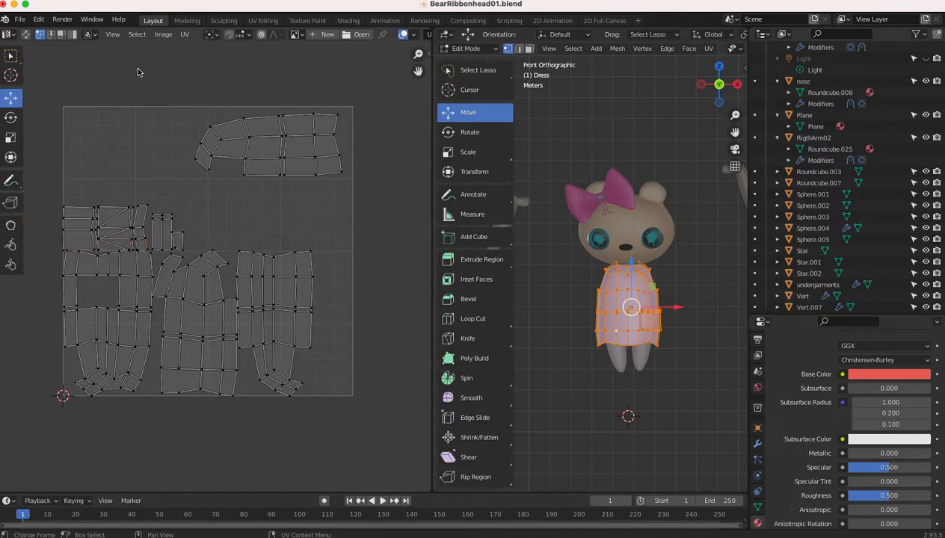
left_click(136, 34)
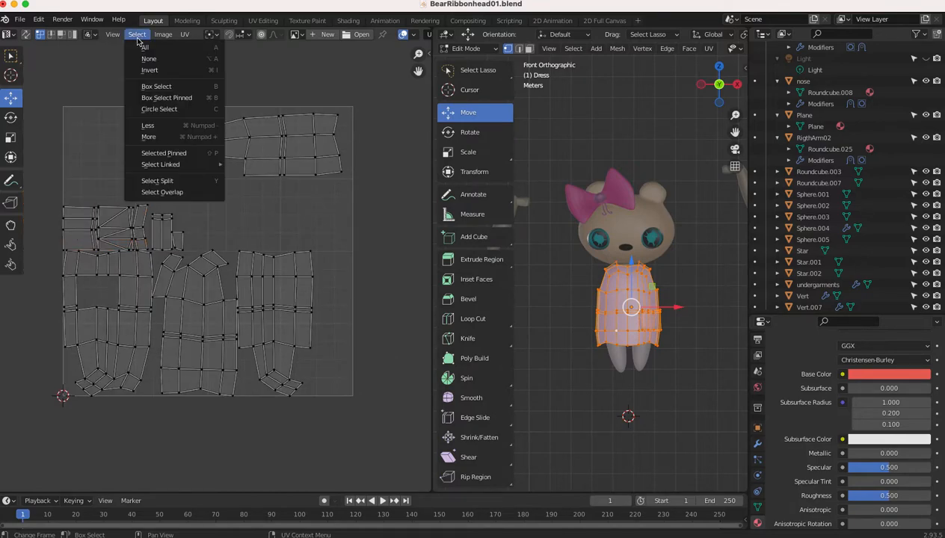
left_click(158, 109)
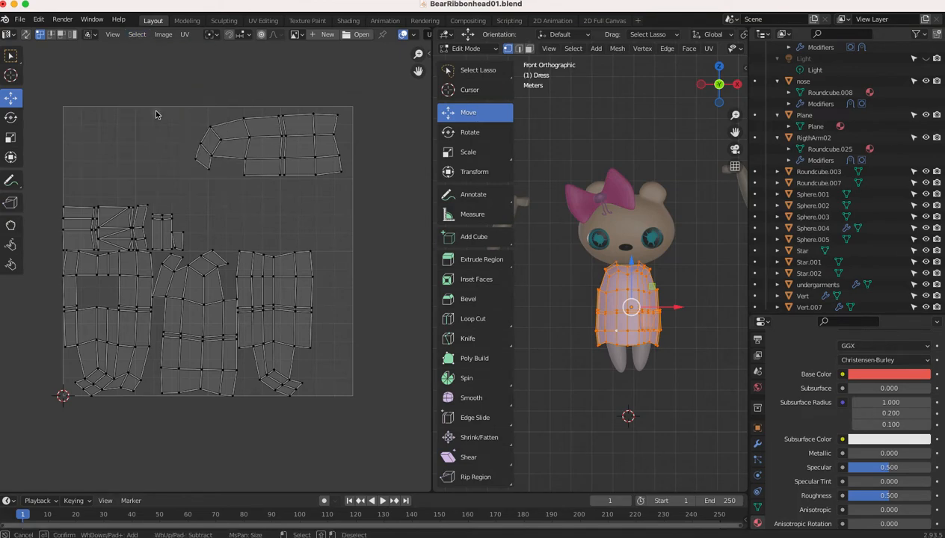
left_click(97, 207)
key("Escape")
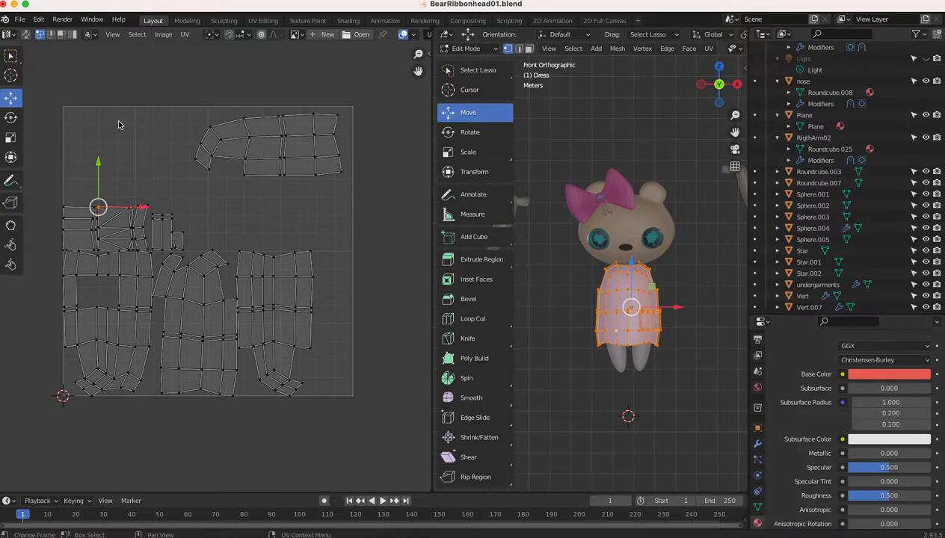
Step: Select the small adjoining islands above the large left-hand UV island with Select Lasso and extend the selection with Circle Select
left_click(10, 63)
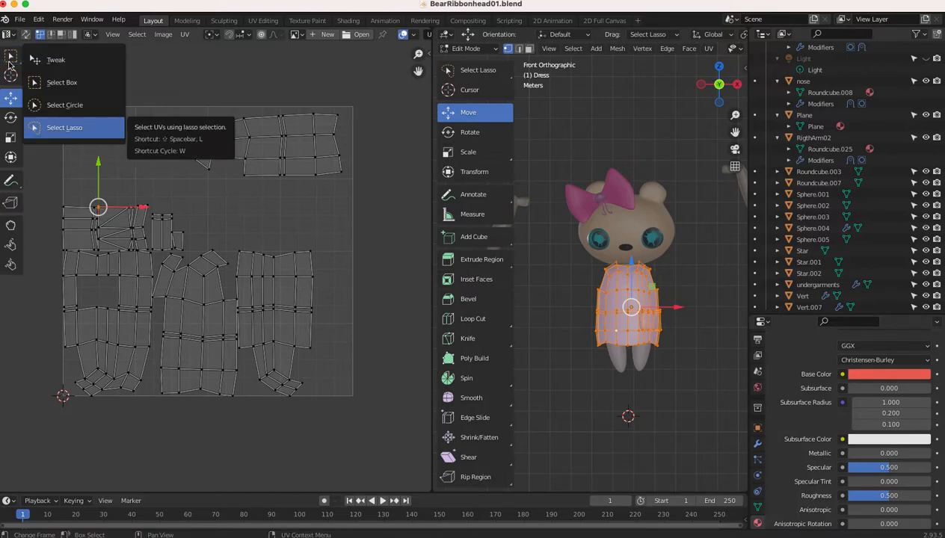
left_click(62, 128)
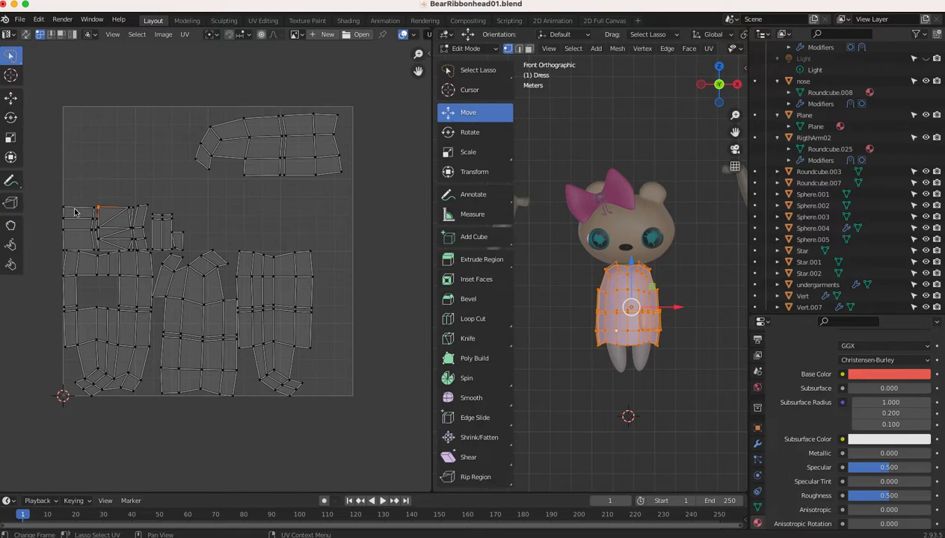
mouse_move(61, 201)
left_mouse_down()
mouse_move(148, 201)
mouse_move(148, 227)
mouse_move(135, 253)
mouse_move(94, 241)
mouse_move(67, 247)
mouse_move(58, 224)
mouse_move(58, 238)
left_mouse_up()
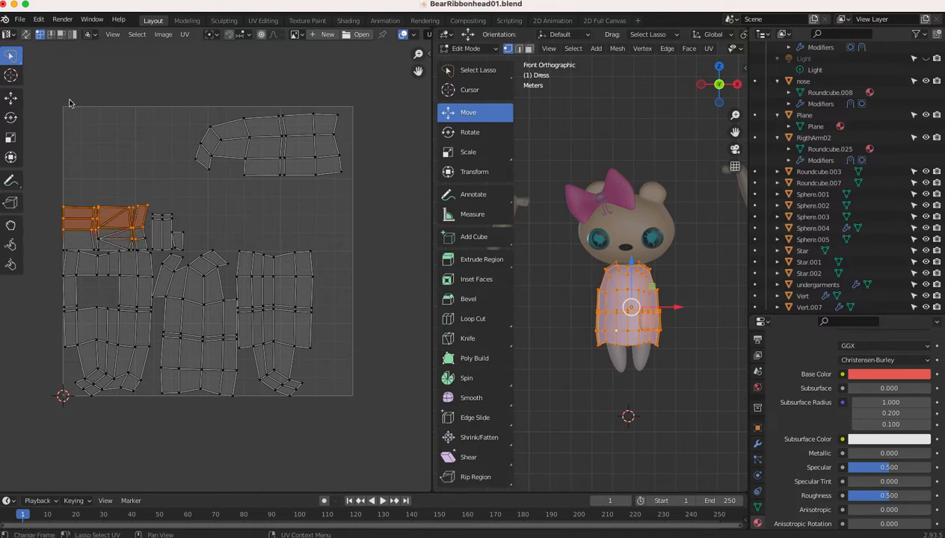
left_click(136, 34)
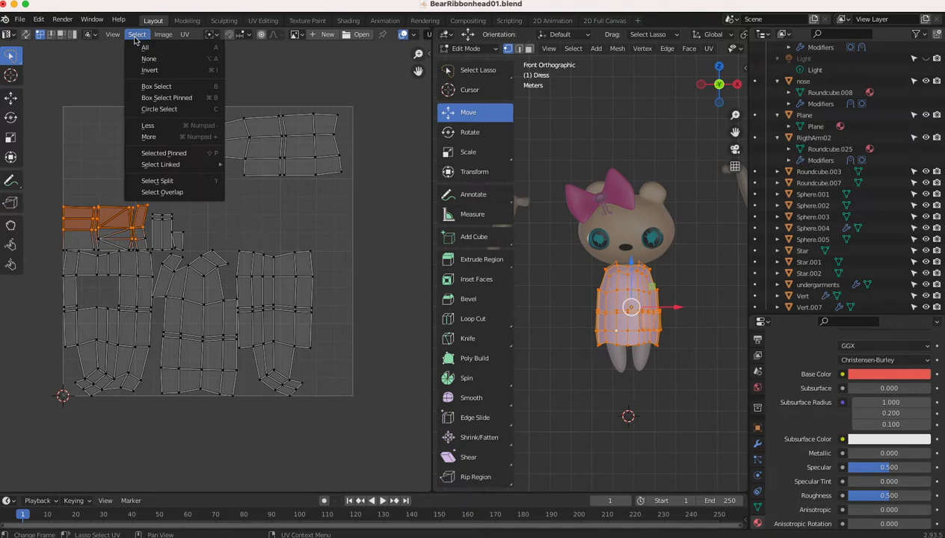
left_click(146, 110)
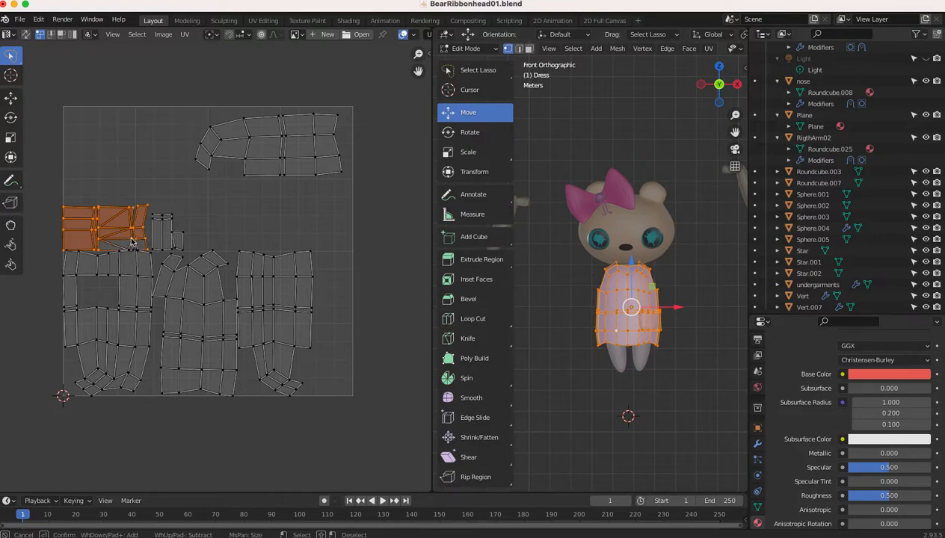
key("Escape")
Step: Add the remaining lower-edge vertices of the small adjoining islands to the selection with Circle Select
scroll(151, 138, "up", 2)
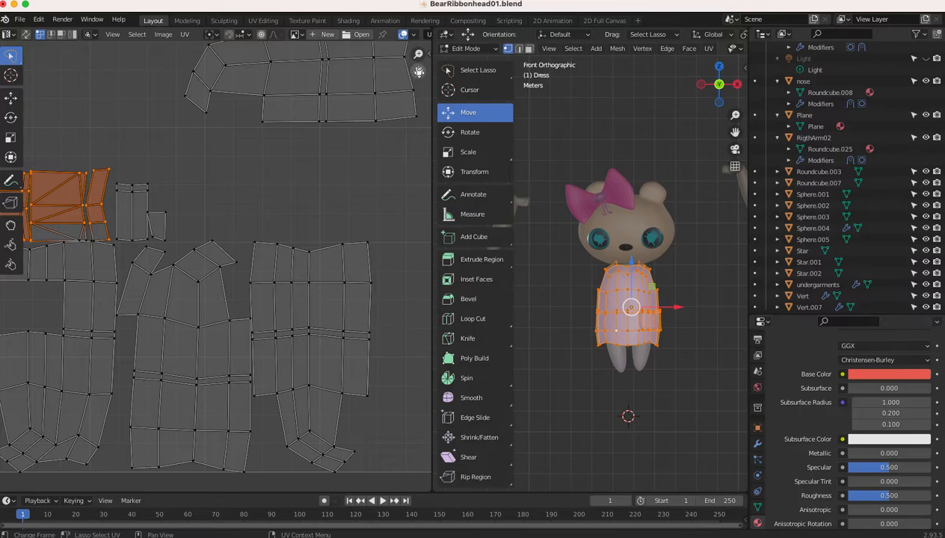
left_click_drag(417, 71, 492, 78)
scroll(292, 207, "up", 3)
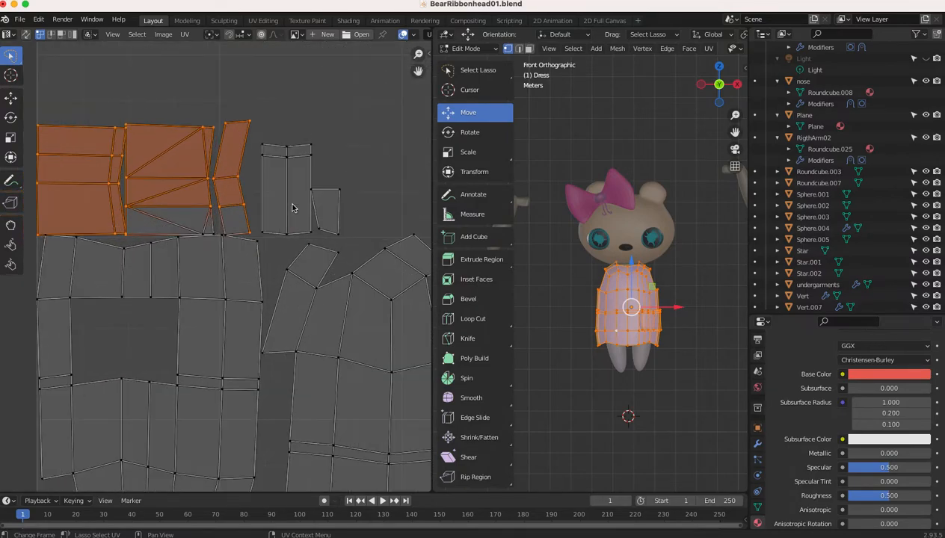
left_click(137, 34)
left_click(142, 109)
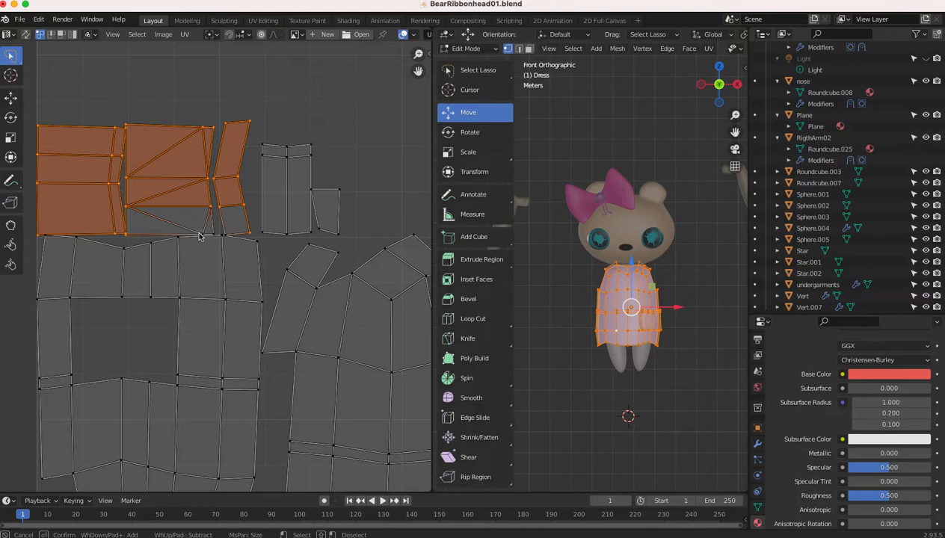
left_click_drag(200, 235, 209, 233)
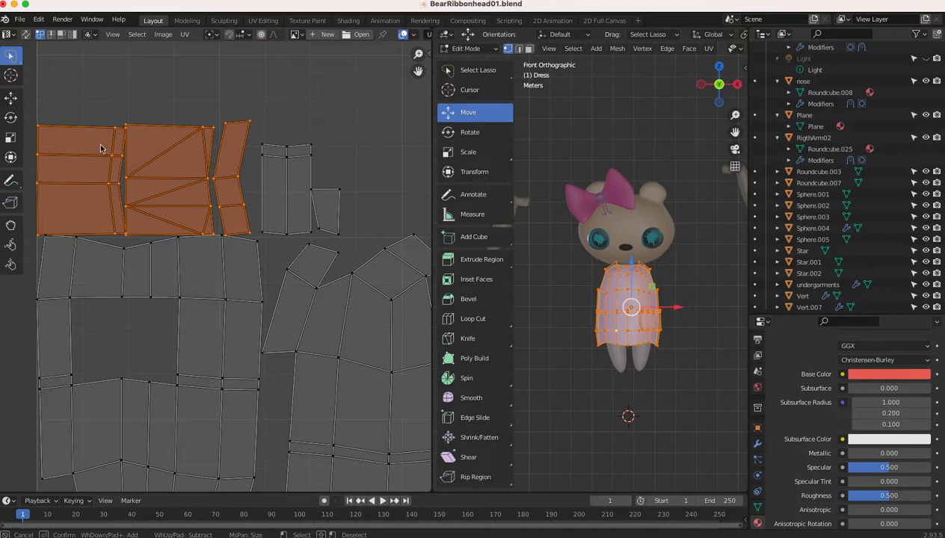
key("Escape")
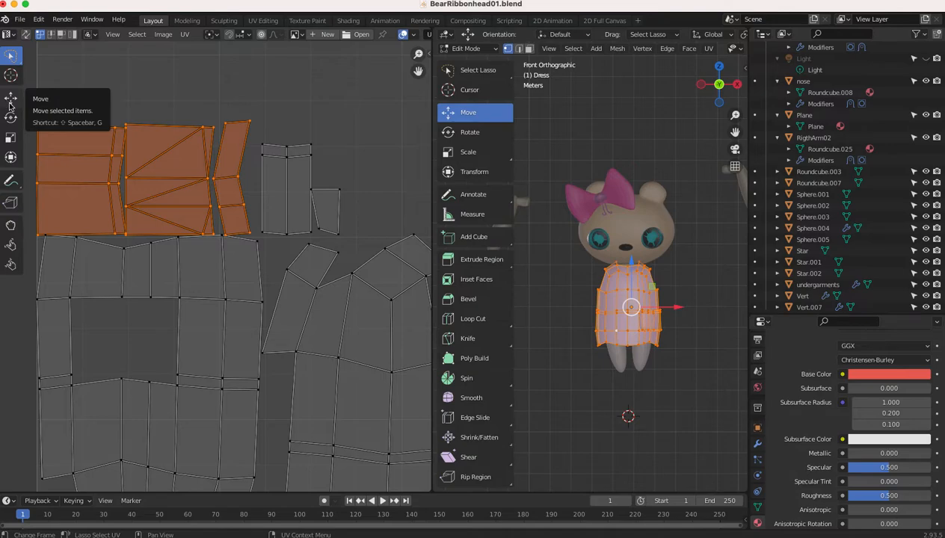
Step: Move the selected small islands up into the empty upper-left corner area of the UV square
key("g")
left_click(90, 156)
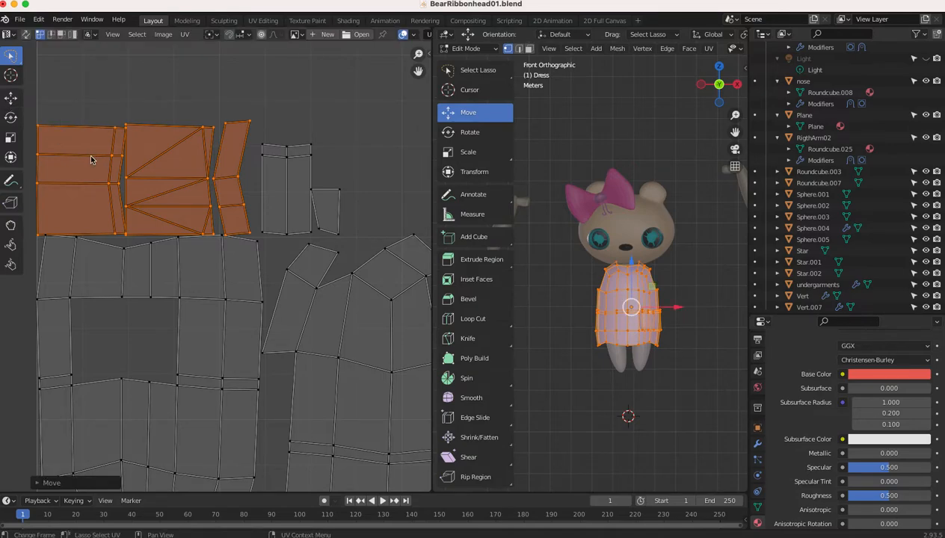
left_click(11, 99)
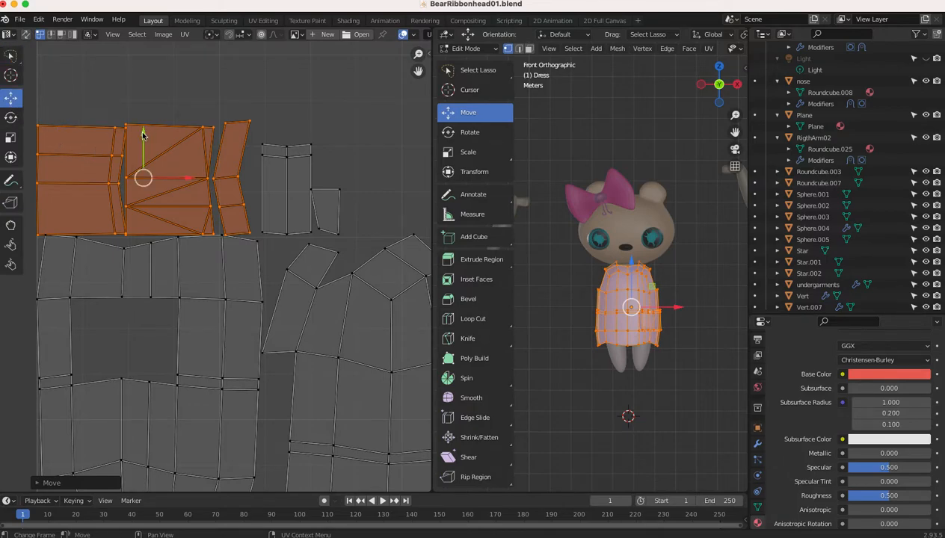
left_click_drag(142, 178, 151, 105)
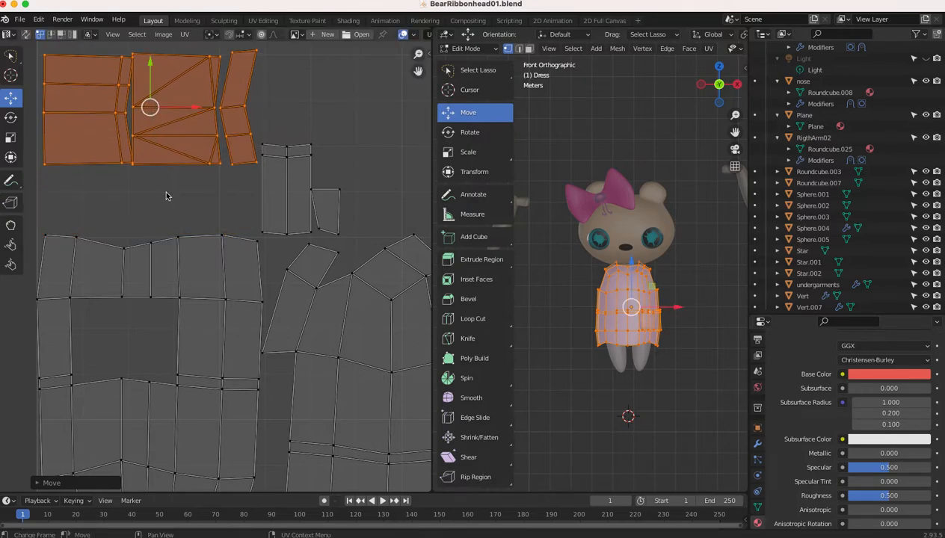
scroll(168, 196, "down", 3)
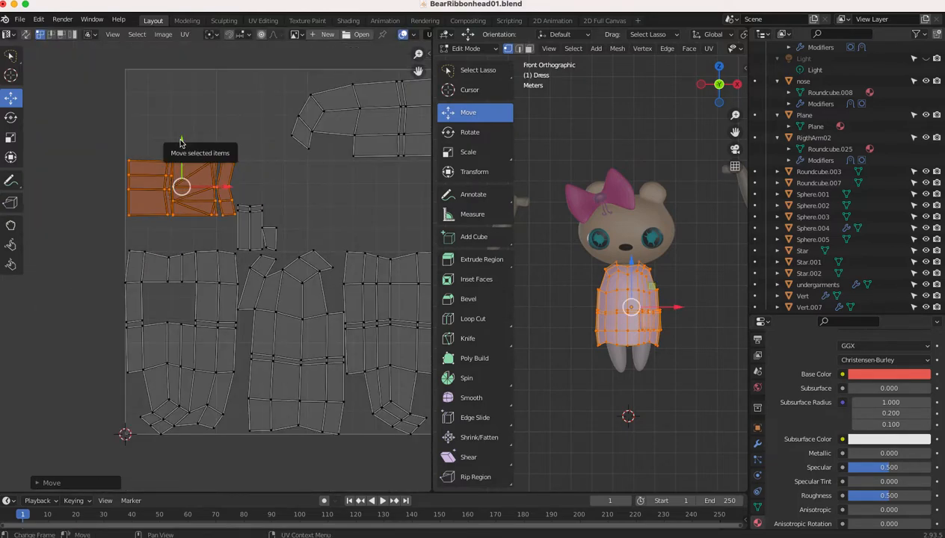
left_click_drag(181, 143, 181, 81)
left_click_drag(181, 124, 196, 110)
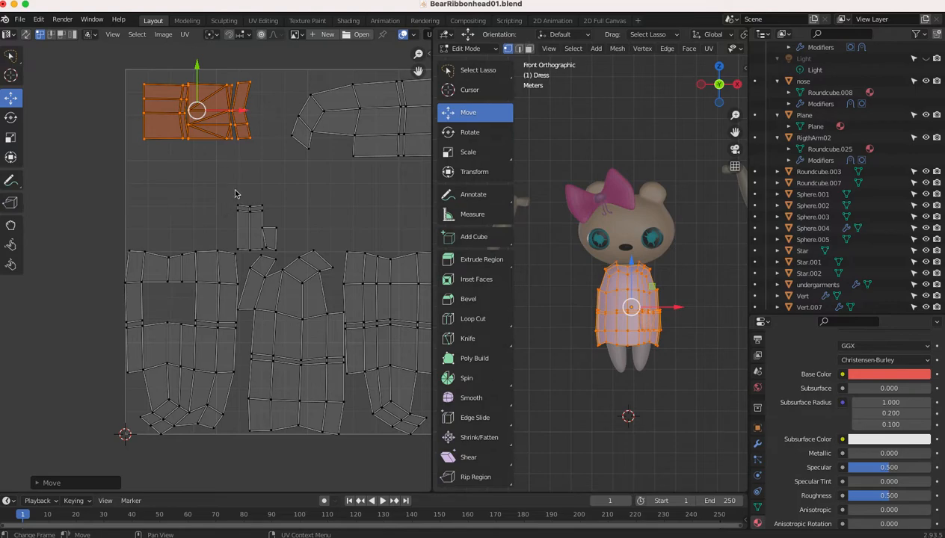
Step: Select the two small narrow islands with Select Lasso and move them up to just below the gap between the upper islands
left_click(199, 176)
mouse_move(11, 55)
left_mouse_down()
mouse_move(43, 103)
mouse_move(43, 127)
left_mouse_up()
mouse_move(232, 192)
left_mouse_down()
mouse_move(227, 228)
mouse_move(247, 259)
mouse_move(280, 251)
mouse_move(294, 210)
mouse_move(230, 195)
mouse_move(233, 245)
mouse_move(250, 256)
left_mouse_up()
mouse_move(272, 250)
left_mouse_down()
mouse_move(284, 214)
mouse_move(275, 202)
left_mouse_up()
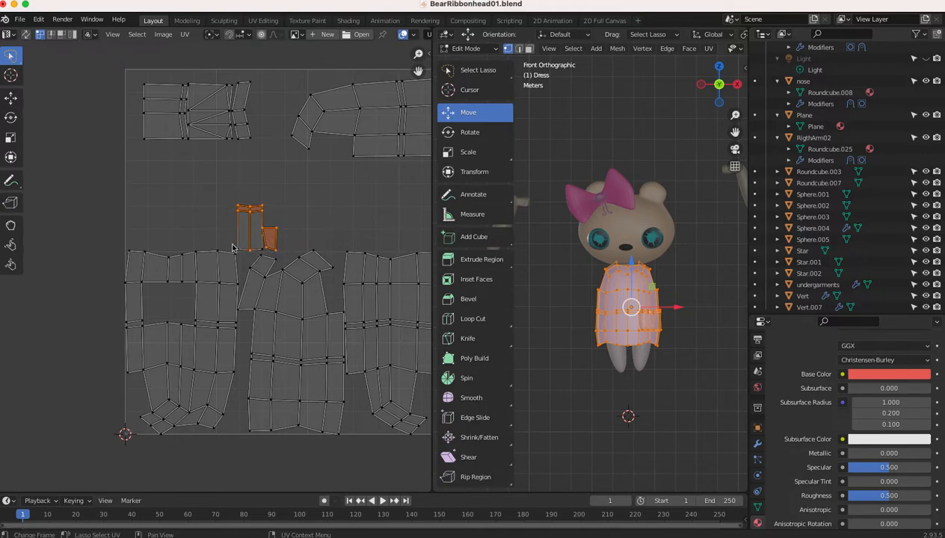
mouse_move(237, 254)
left_mouse_down()
mouse_move(275, 255)
mouse_move(284, 232)
mouse_move(247, 188)
mouse_move(234, 193)
left_mouse_up()
left_click(15, 99)
left_click_drag(245, 215, 284, 166)
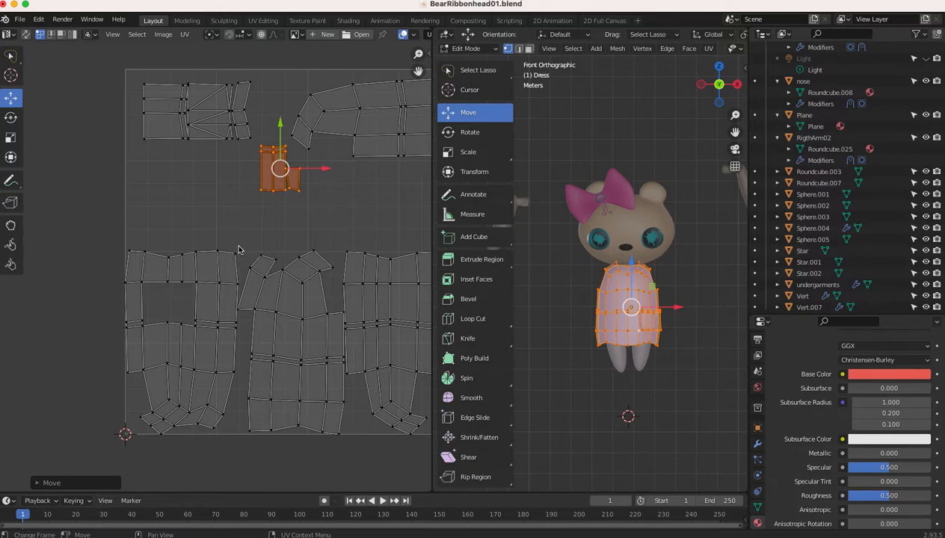
Step: Select the entire lower right-hand island, completing it with Circle Select, and move it up and toward the UV square's right edge
scroll(317, 311, "down", 1)
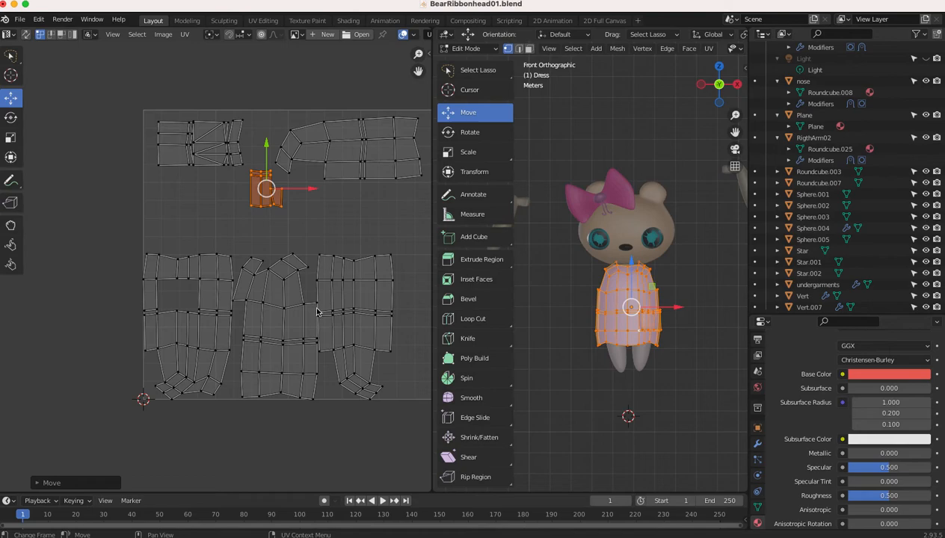
mouse_move(314, 246)
left_mouse_down()
mouse_move(323, 303)
mouse_move(307, 323)
mouse_move(323, 346)
mouse_move(314, 355)
mouse_move(337, 391)
mouse_move(360, 403)
mouse_move(400, 397)
mouse_move(423, 271)
mouse_move(409, 241)
left_mouse_up()
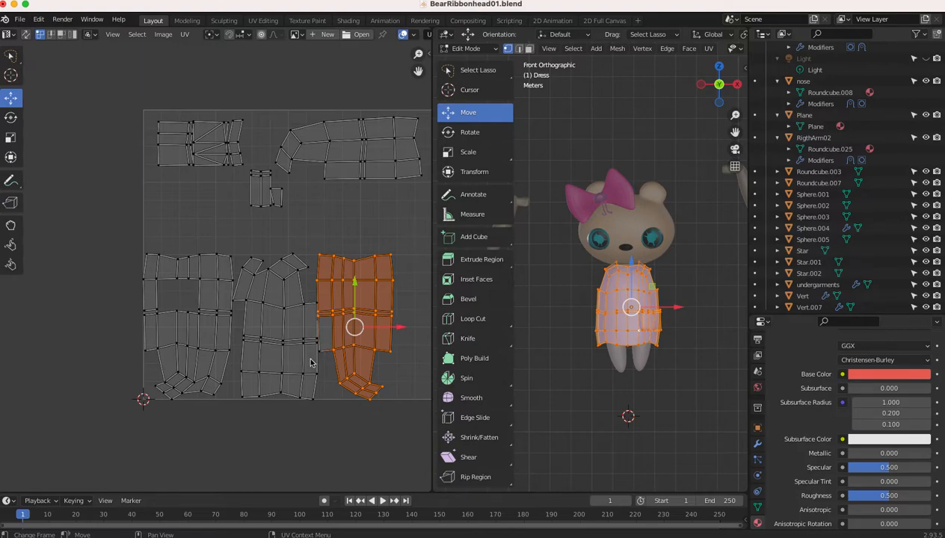
left_click(137, 36)
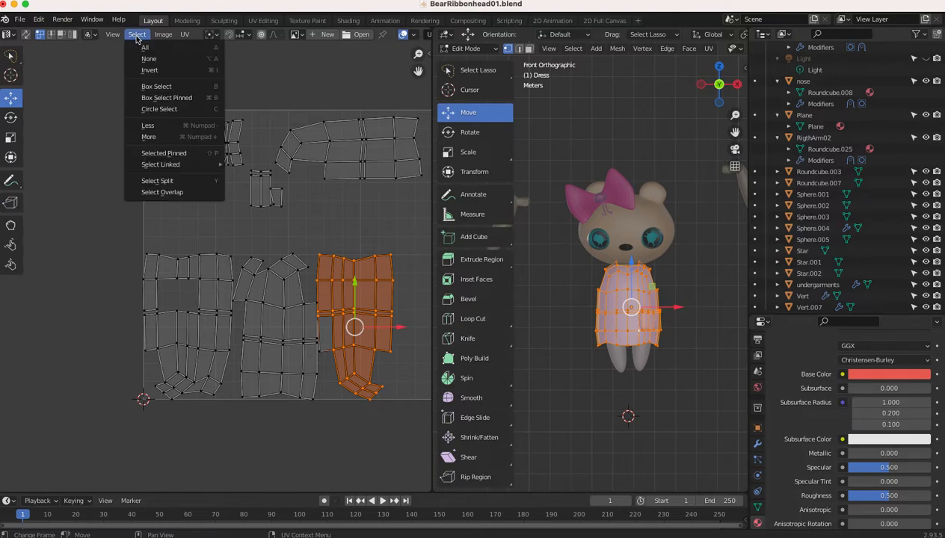
left_click(163, 109)
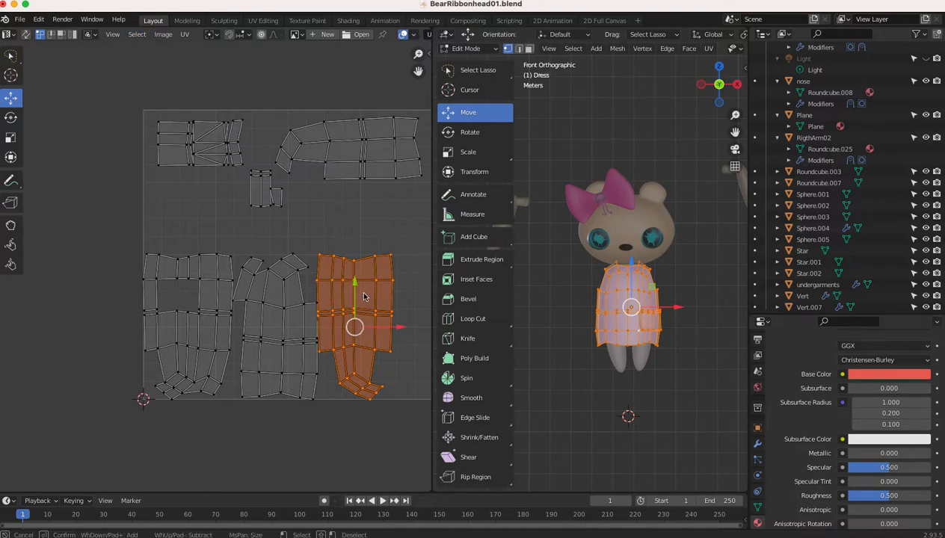
key("Escape")
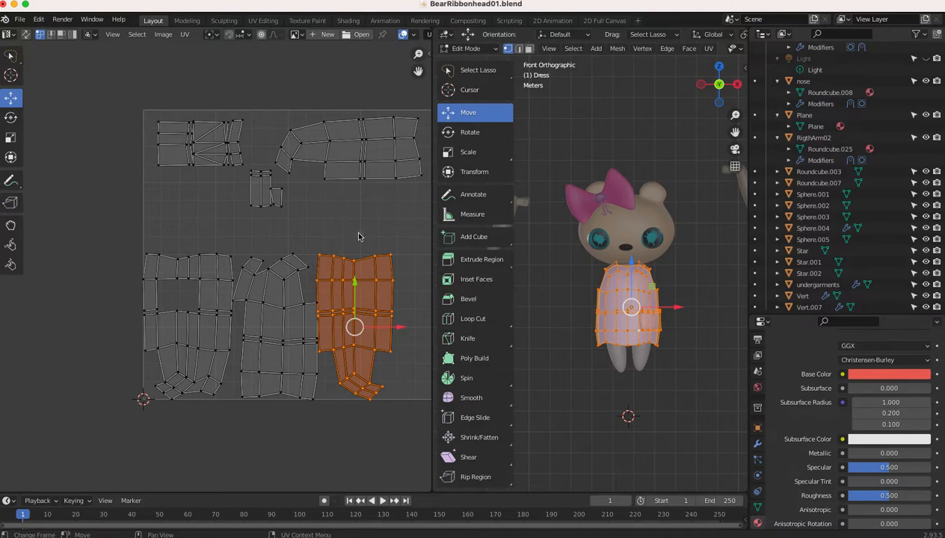
left_click_drag(356, 323, 383, 251)
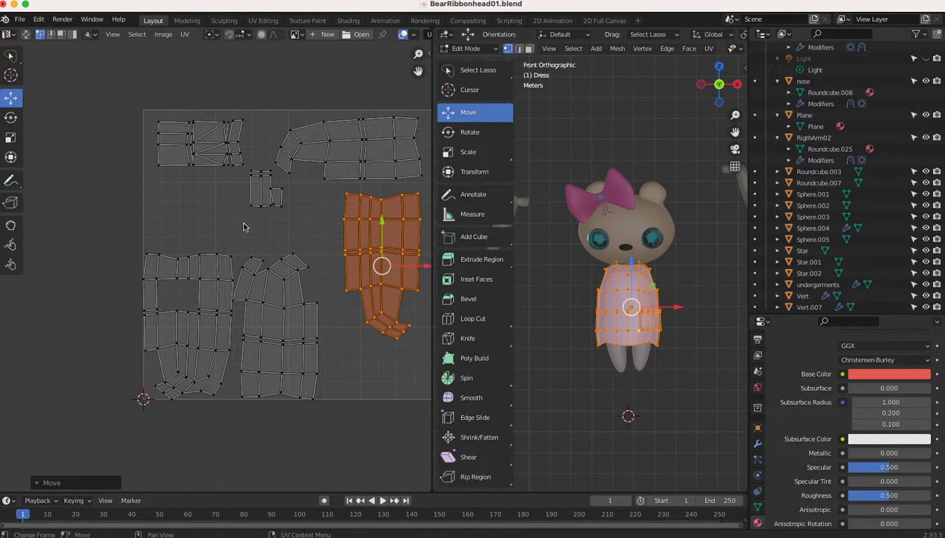
Step: Select the lower middle island with Select Lasso and move it slightly right, away from the large left-hand island
scroll(249, 255, "down", 1)
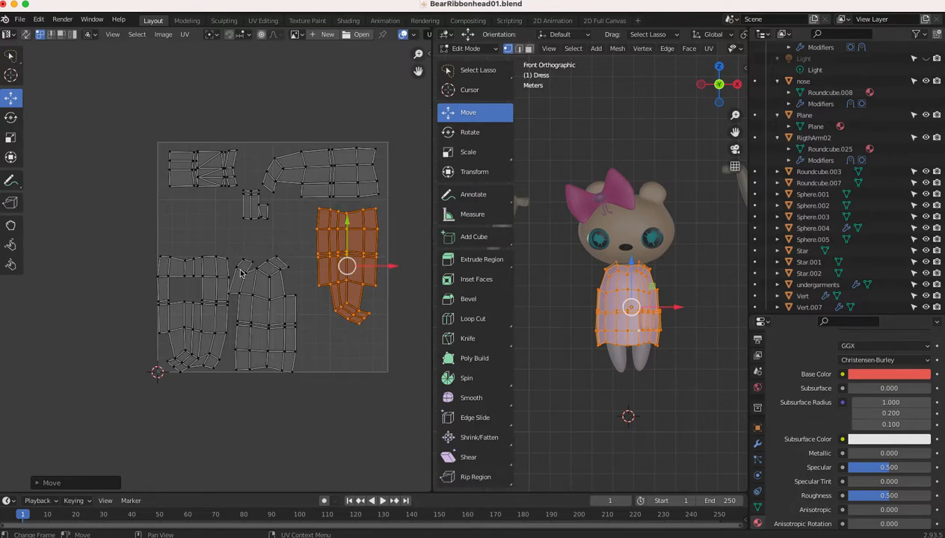
left_click(215, 233)
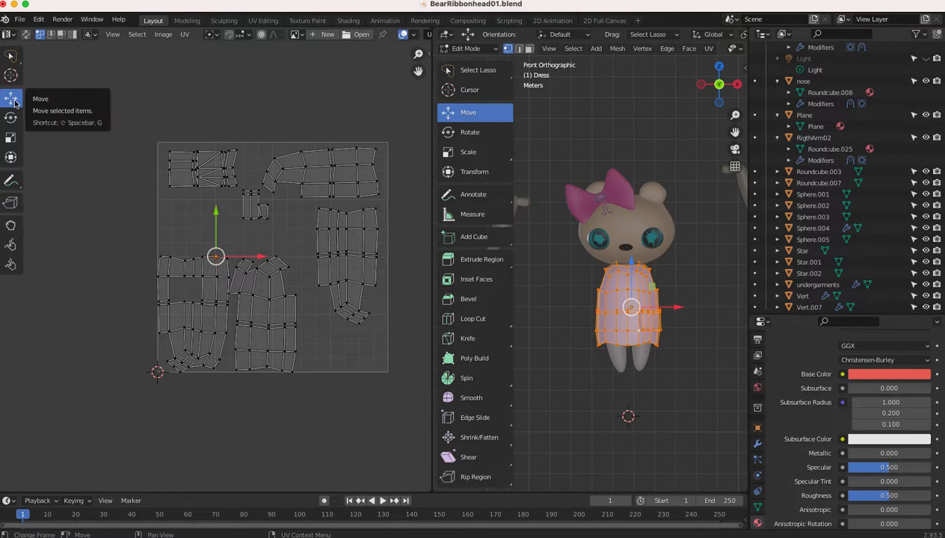
left_click(11, 56)
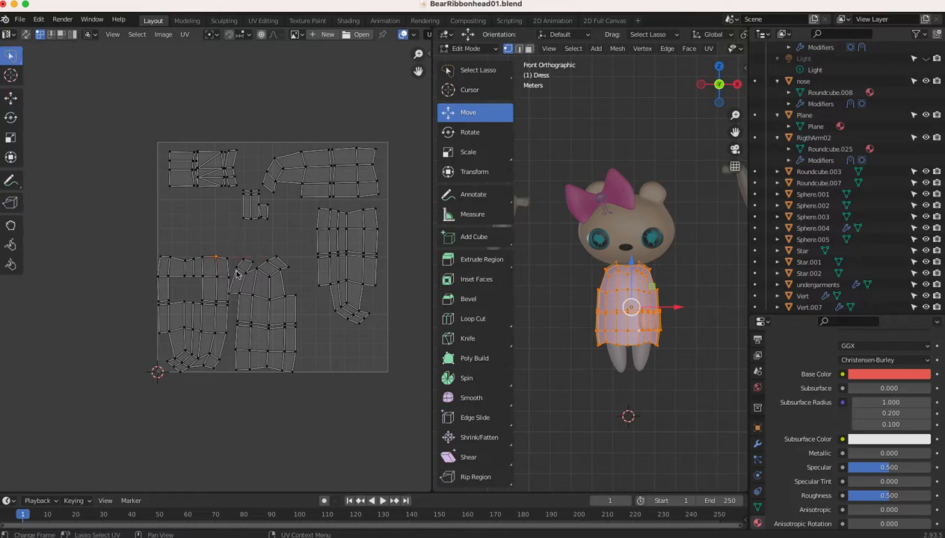
mouse_move(236, 249)
left_mouse_down()
mouse_move(226, 297)
mouse_move(240, 312)
mouse_move(231, 322)
mouse_move(232, 374)
mouse_move(269, 392)
mouse_move(324, 353)
mouse_move(313, 294)
mouse_move(284, 245)
left_mouse_up()
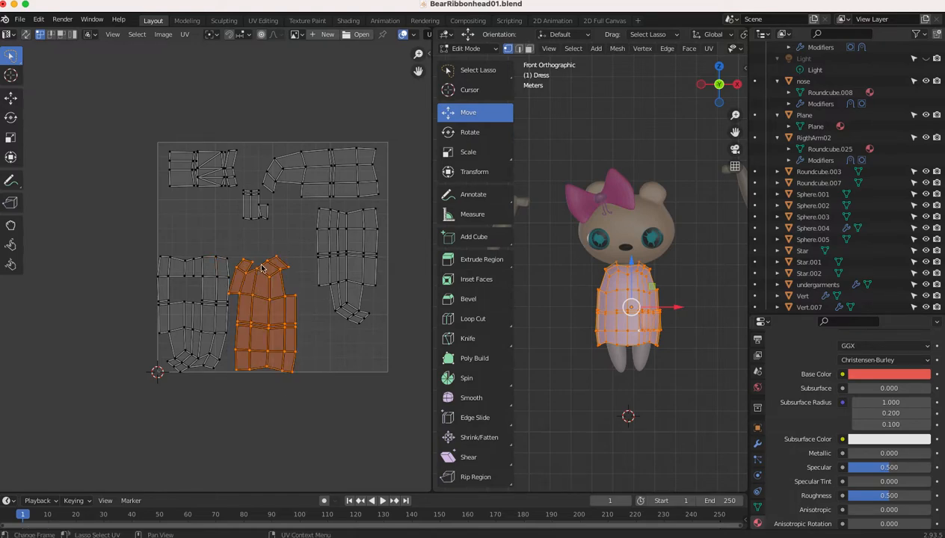
left_click(9, 98)
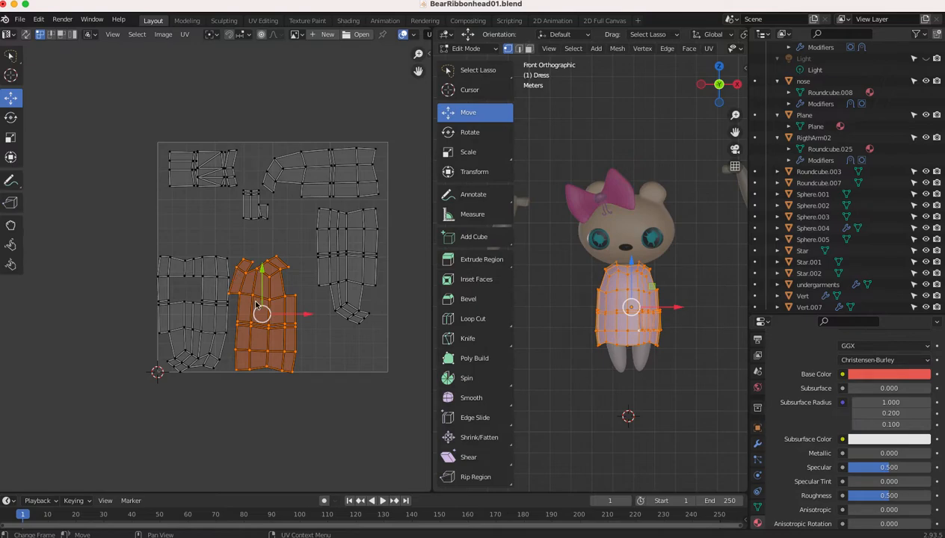
left_click_drag(262, 309, 290, 305)
Step: Try to rotate the lower middle island with the Rotate tool and deselect it
left_click(11, 117)
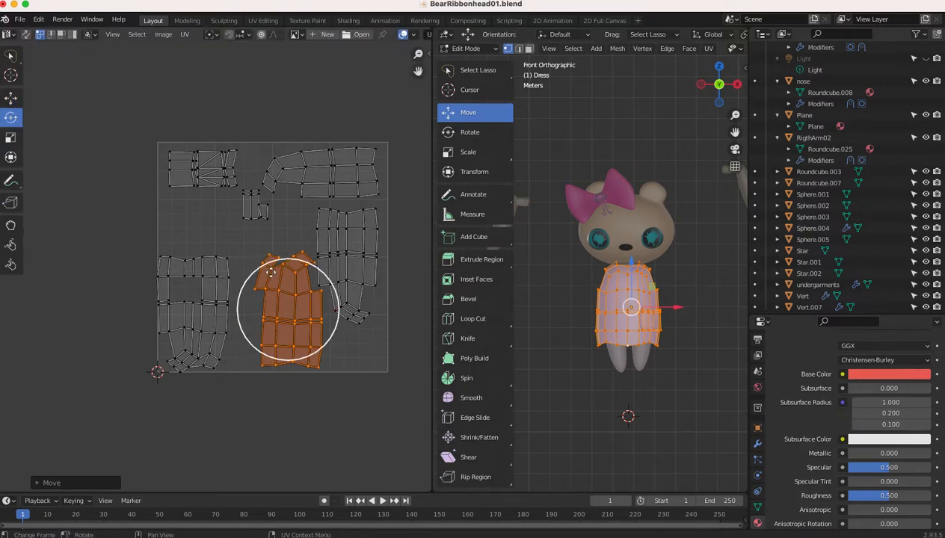
mouse_move(250, 278)
left_mouse_down()
mouse_move(292, 234)
mouse_move(255, 365)
mouse_move(323, 377)
mouse_move(324, 356)
left_mouse_up()
left_click(242, 236)
left_click(227, 236)
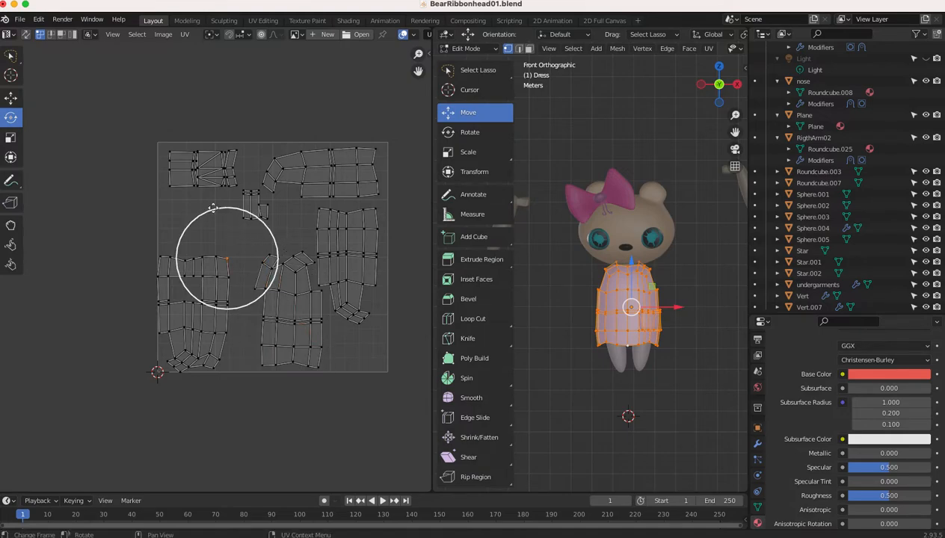
left_click(170, 204)
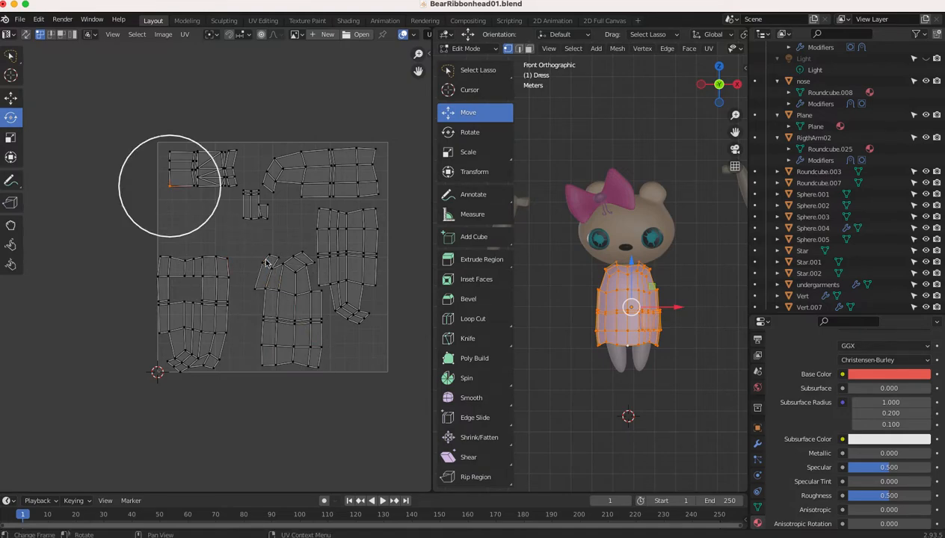
Step: Select the entire lower middle island and nudge it slightly with the Move tool
left_click(11, 98)
mouse_move(252, 241)
left_mouse_down()
mouse_move(240, 284)
mouse_move(240, 364)
mouse_move(303, 392)
mouse_move(334, 368)
mouse_move(317, 262)
mouse_move(253, 242)
left_mouse_up()
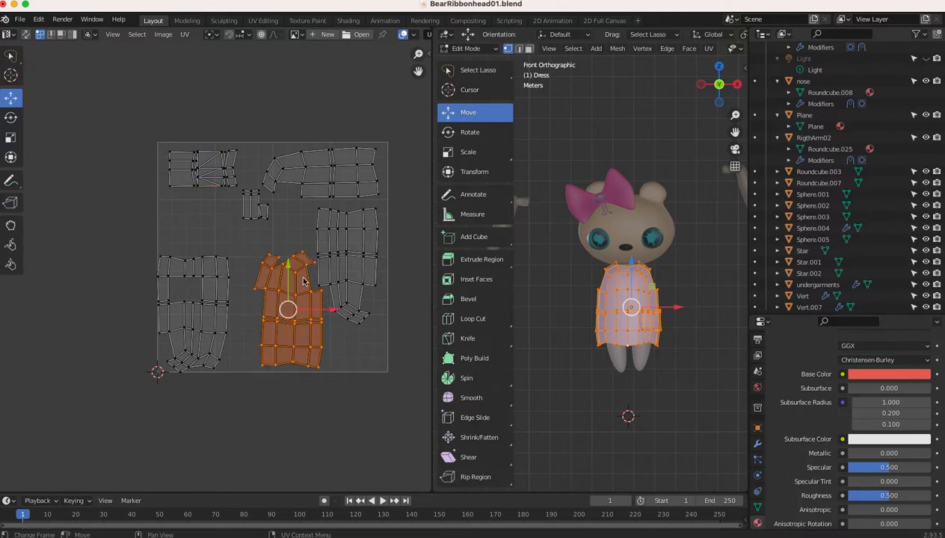
mouse_move(289, 310)
left_mouse_down()
mouse_move(287, 286)
mouse_move(288, 307)
left_mouse_up()
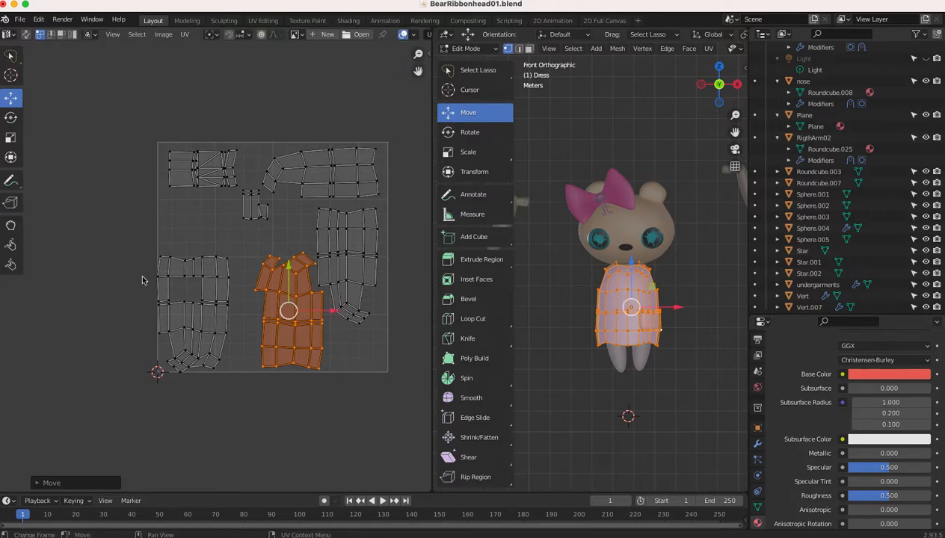
Step: Select the large lower left-hand island, move it up and right inside the UV square's edges, and deselect it
mouse_move(145, 207)
left_mouse_down()
mouse_move(152, 380)
mouse_move(231, 375)
mouse_move(255, 298)
mouse_move(239, 255)
left_mouse_up()
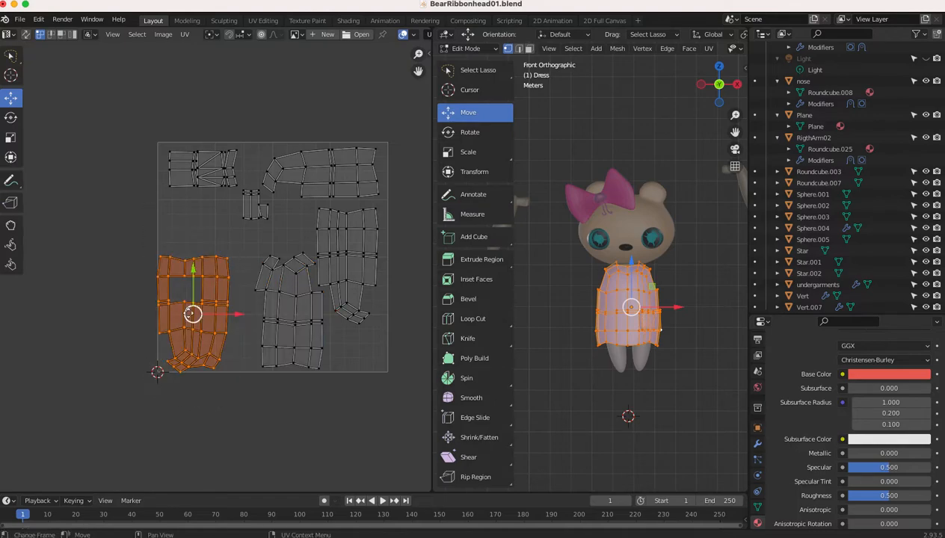
left_click_drag(193, 309, 204, 291)
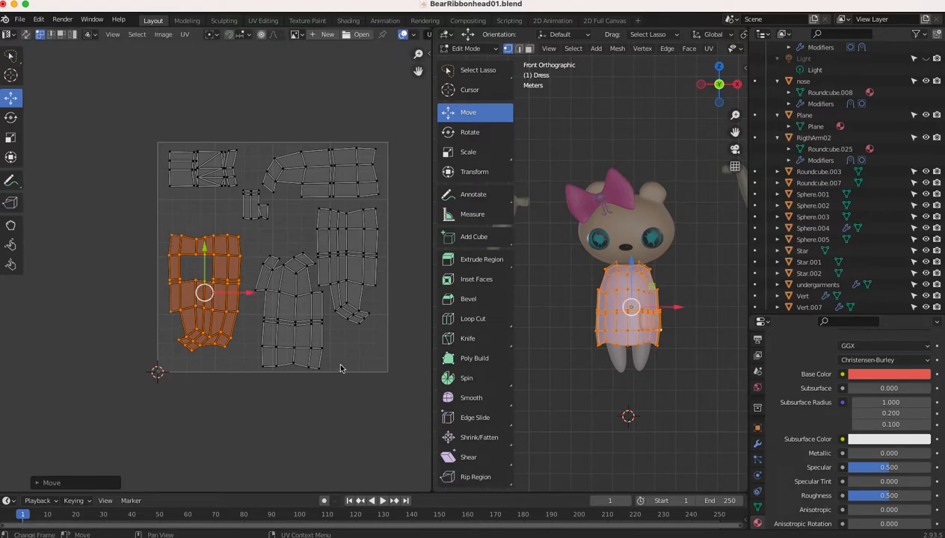
left_click(375, 366)
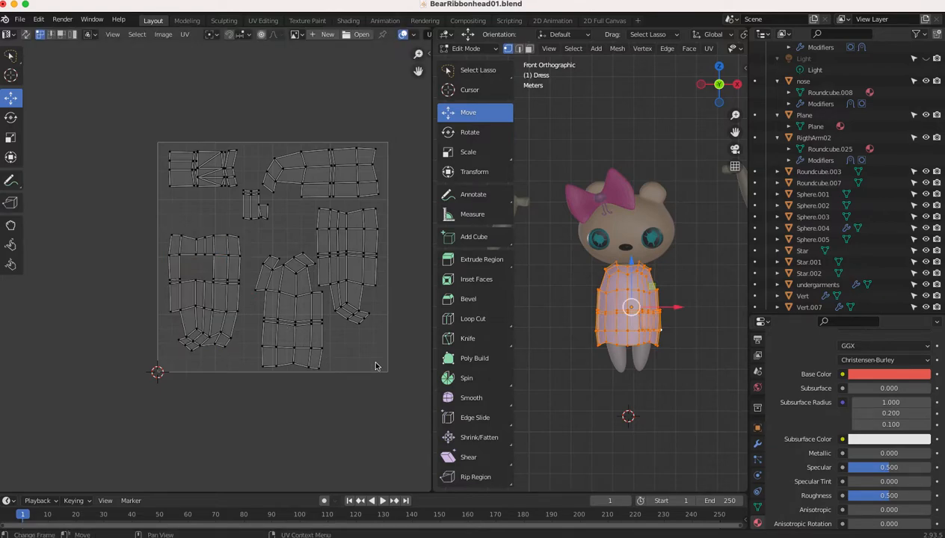
Step: Narrow the UV editor to enlarge the 3D viewport and bring up the UV mapping options for the dress
scroll(376, 367, "down", 1)
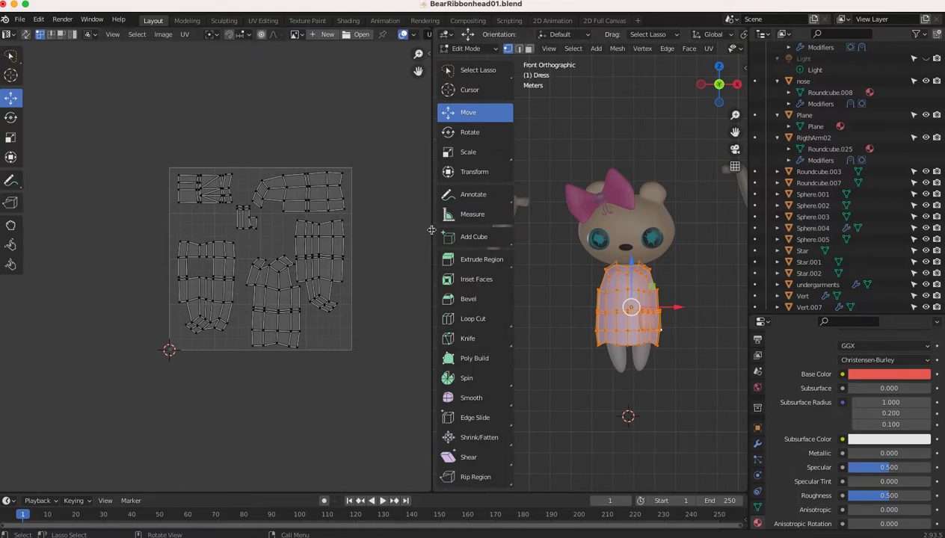
left_click_drag(423, 232, 278, 255)
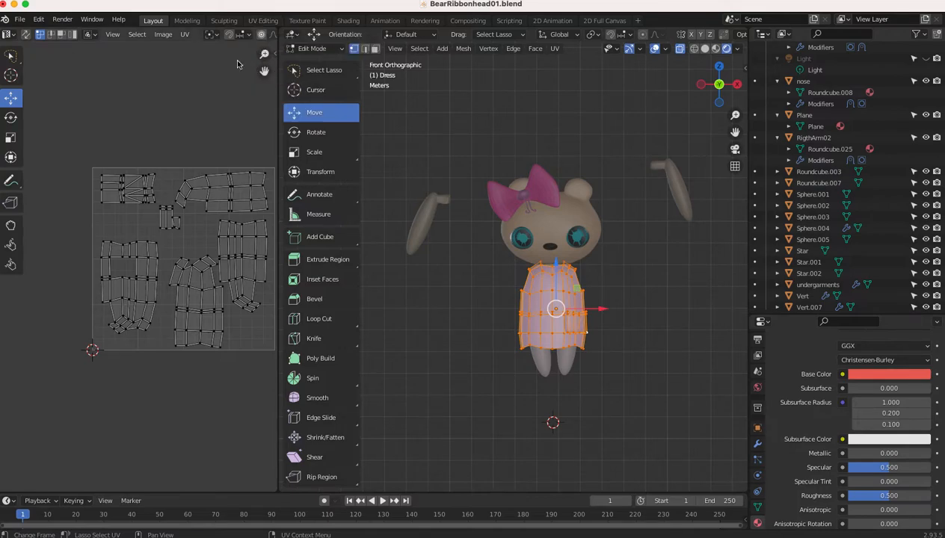
left_click(554, 48)
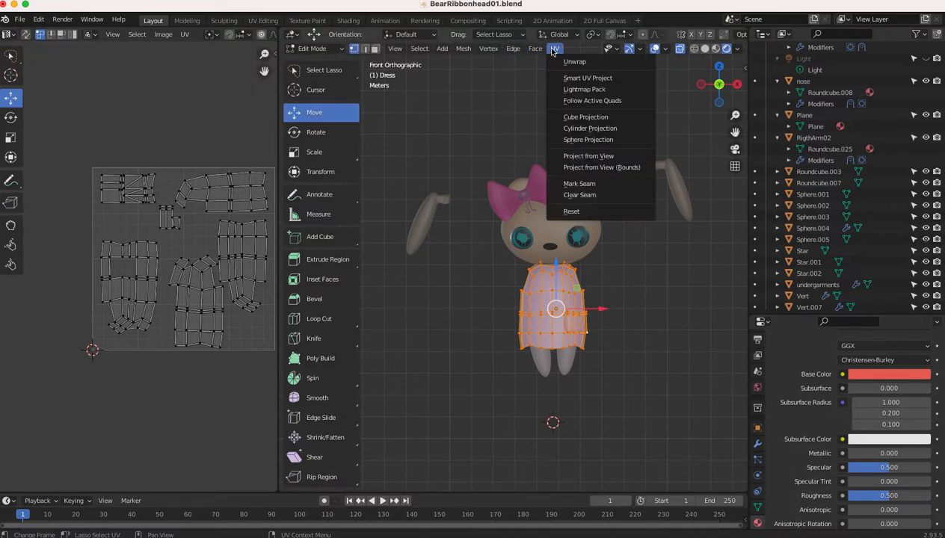